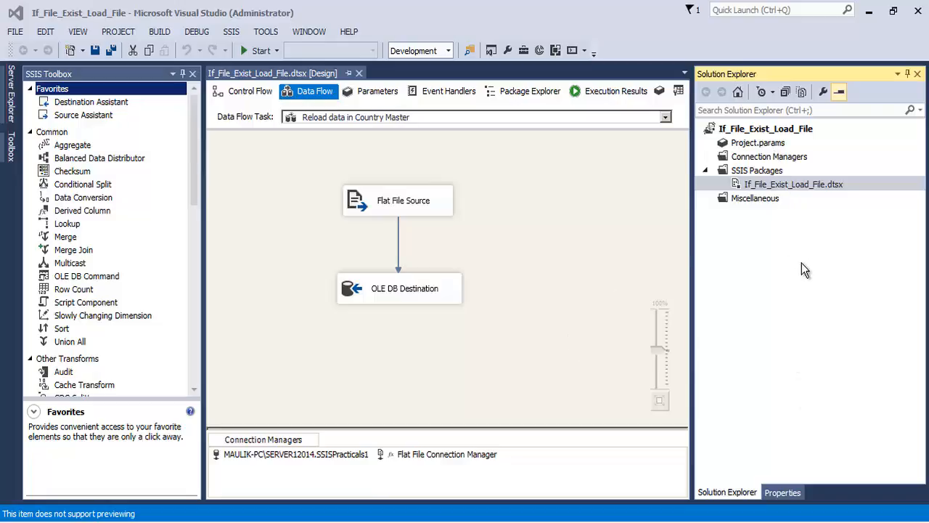
# - Show the control flow of the If_File_Exist_Load_File.dtsx package and look at its Check if File Exist script task
pyautogui.click(780, 185)
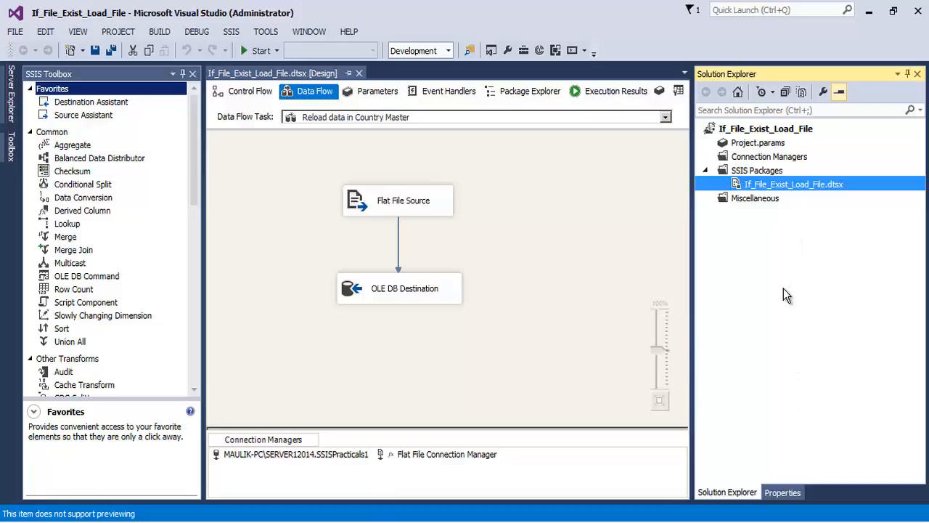
pyautogui.click(752, 130)
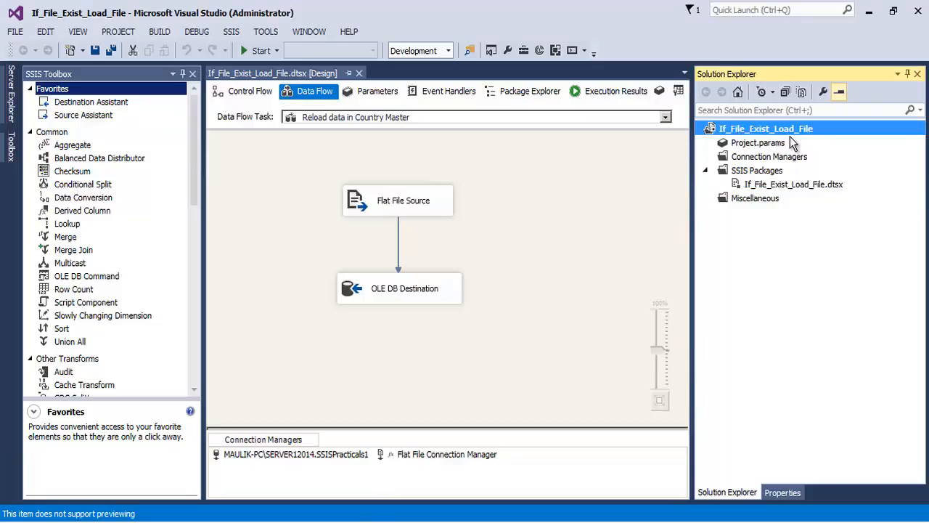
pyautogui.click(800, 186)
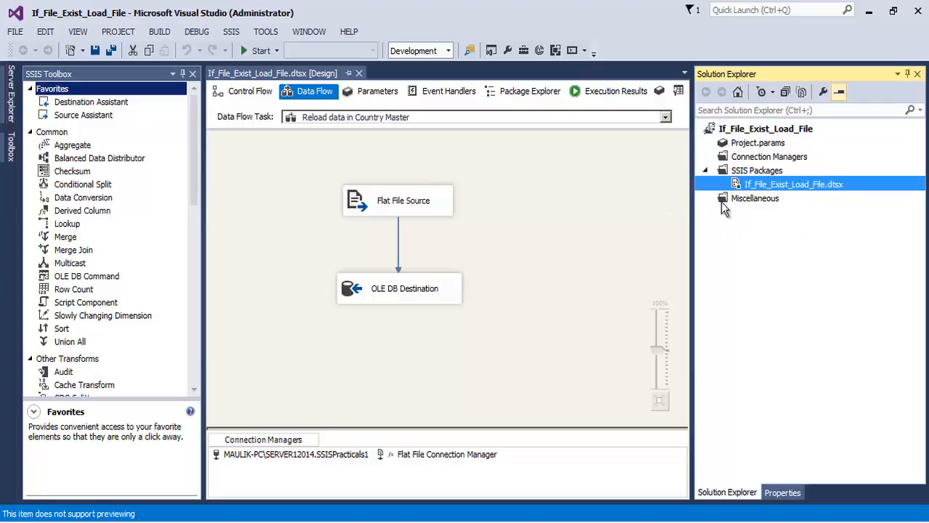
pyautogui.click(242, 91)
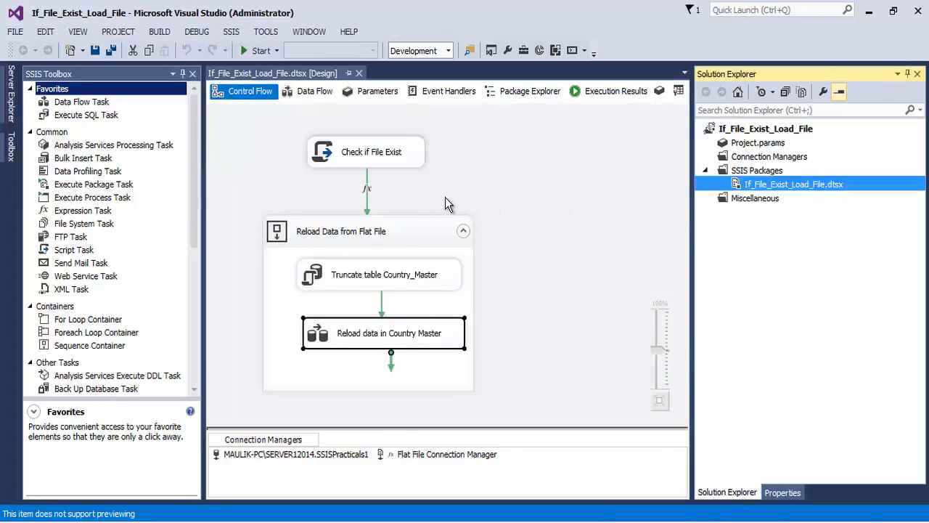
pyautogui.click(375, 162)
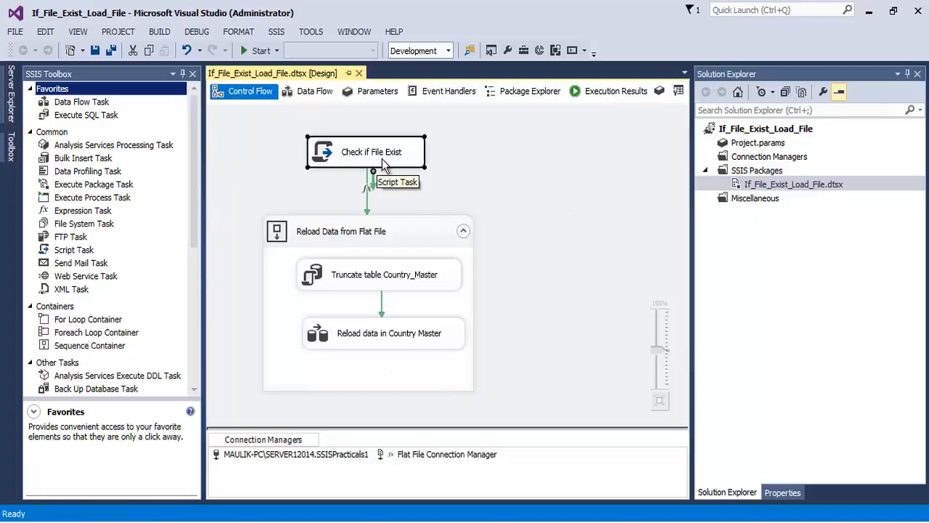
pyautogui.click(400, 156)
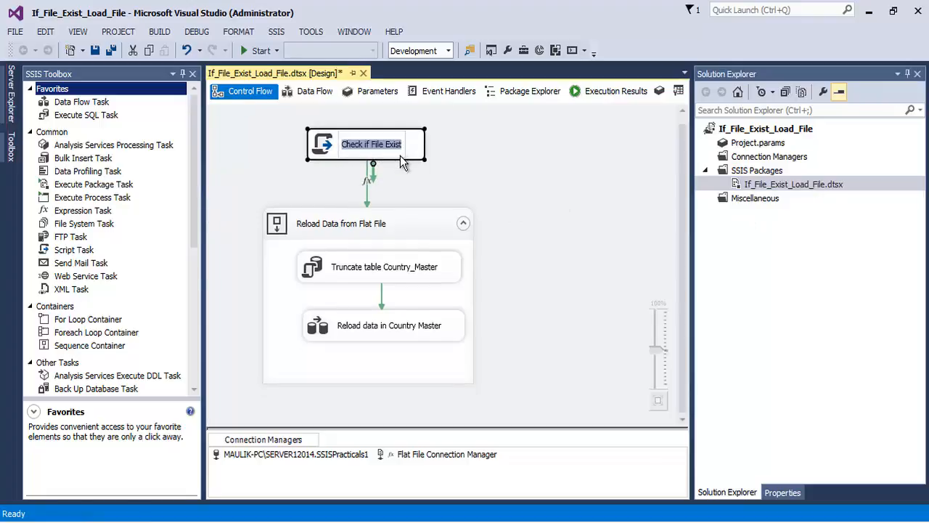
pyautogui.click(475, 160)
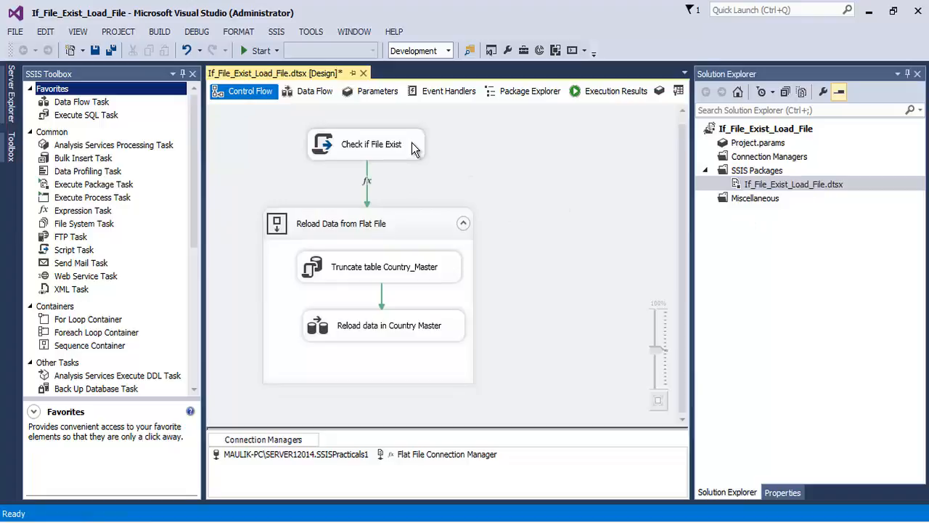
# - Show the package variables, widen the Value column to read the full var_filepath path, and close the list
pyautogui.click(677, 92)
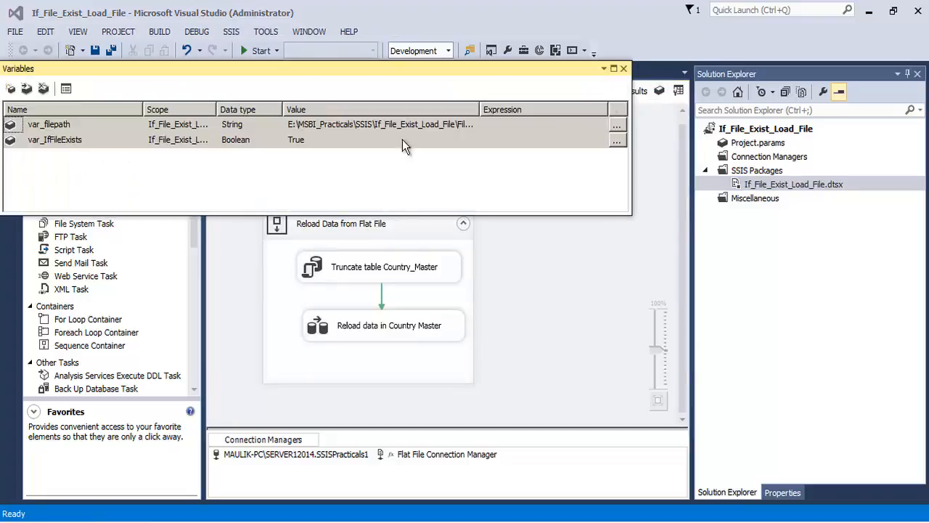
pyautogui.click(100, 123)
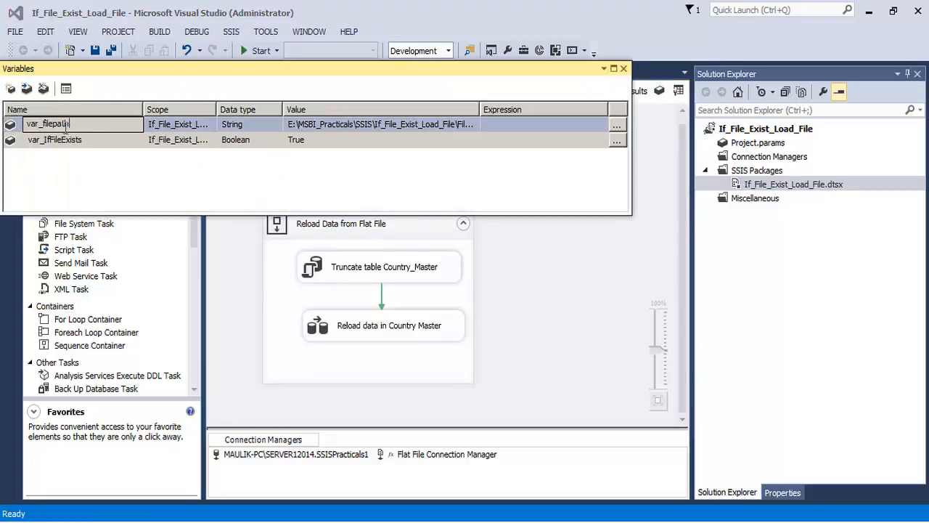
pyautogui.moveTo(480, 109); pyautogui.dragTo(615, 109)
pyautogui.click(471, 118)
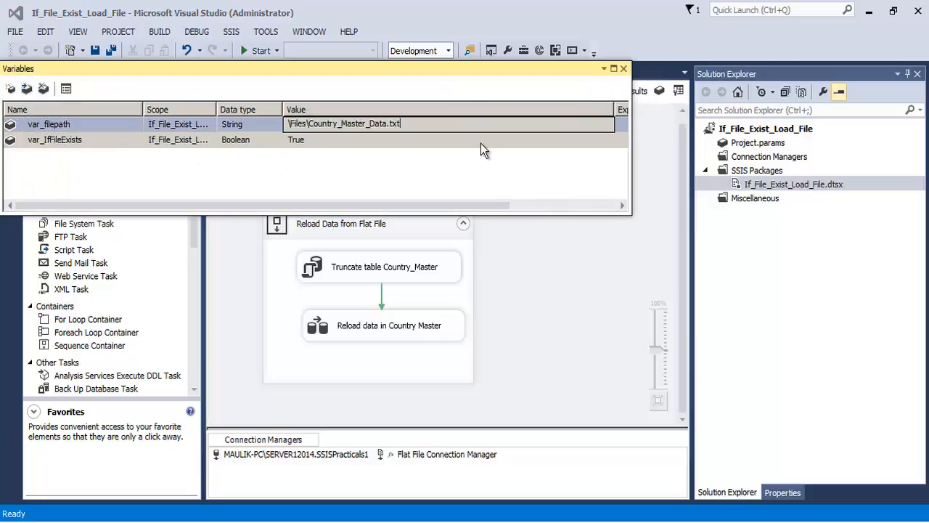
pyautogui.click(400, 159)
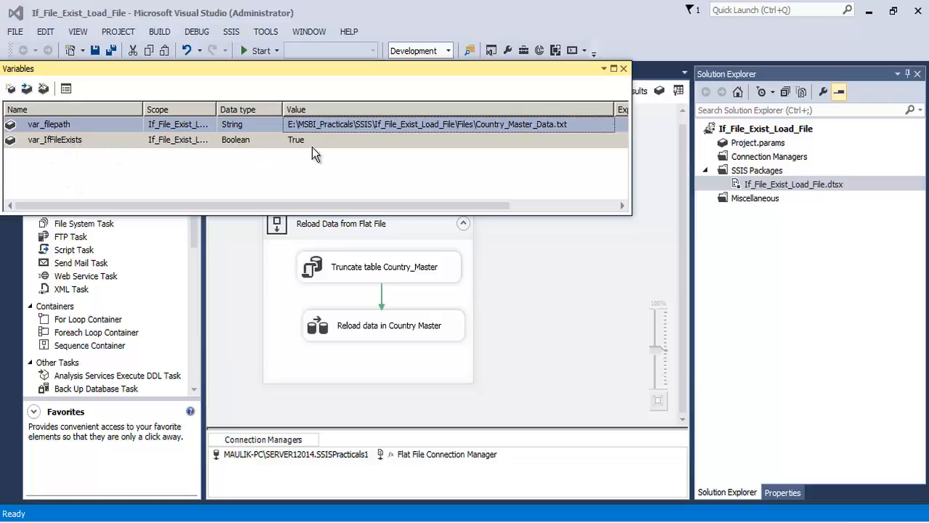
pyautogui.click(623, 69)
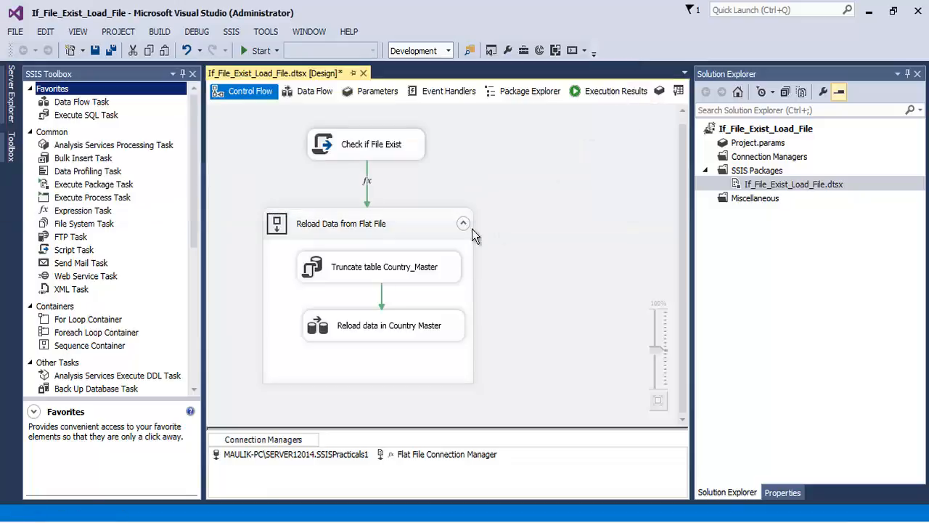
# - Examine the precedence constraint and the Reload Data from Flat File container with its truncate and reload tasks
pyautogui.click(367, 185)
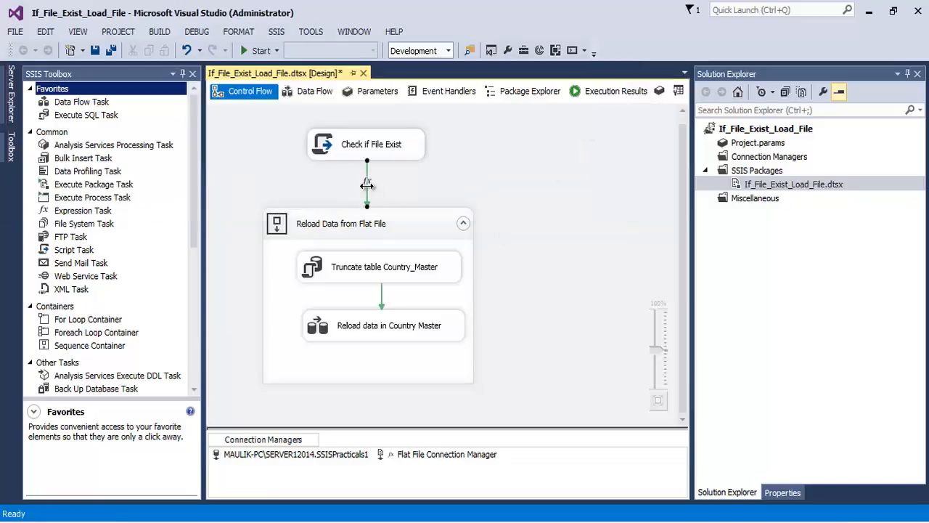
pyautogui.click(345, 229)
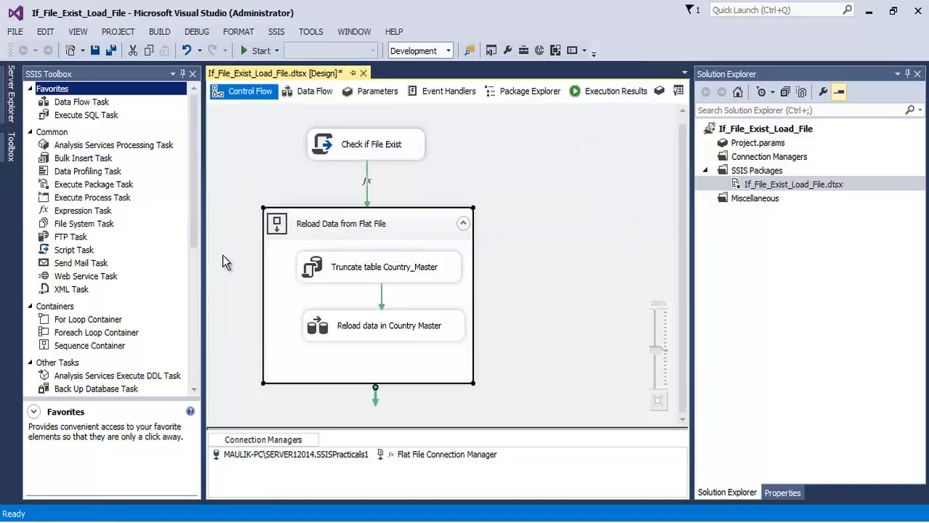
pyautogui.click(393, 267)
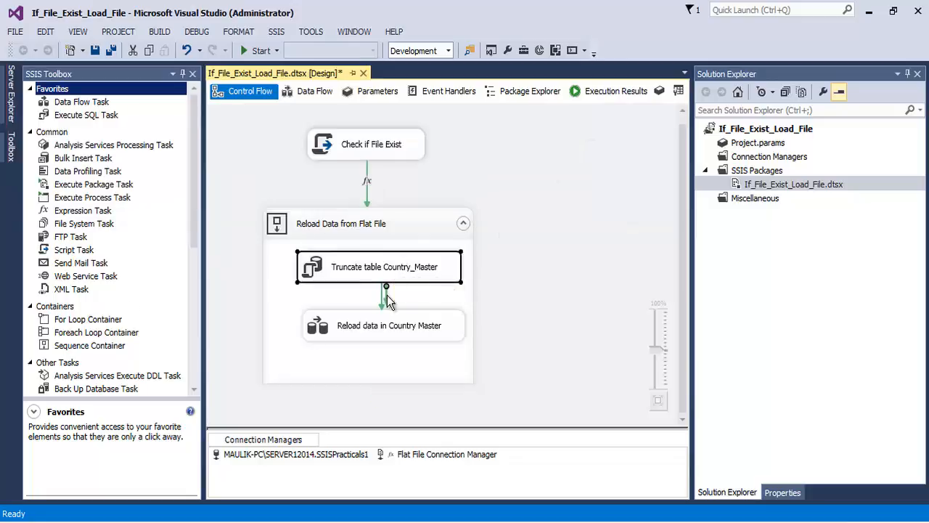
pyautogui.click(423, 331)
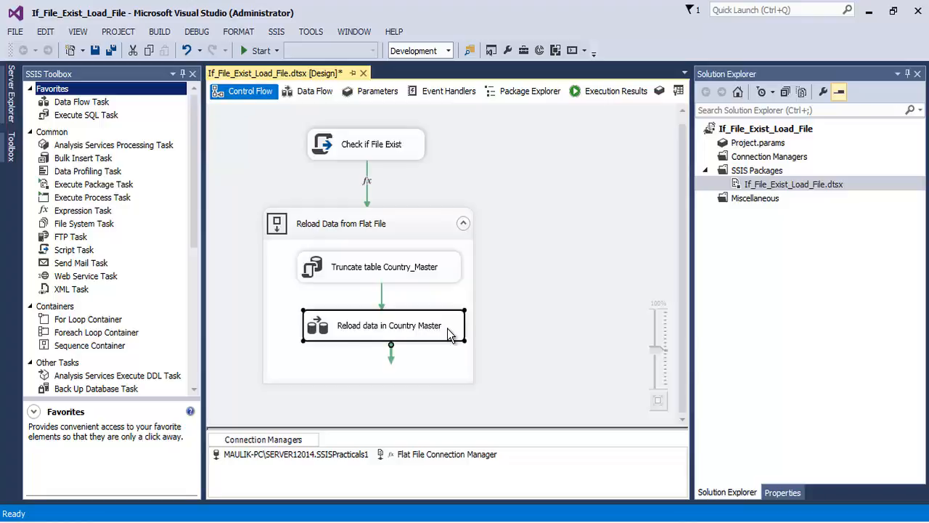
# - Check the variables assigned in the Check if File Exist script task and review the full var_filepath value in the package variables
pyautogui.doubleClick(384, 143)
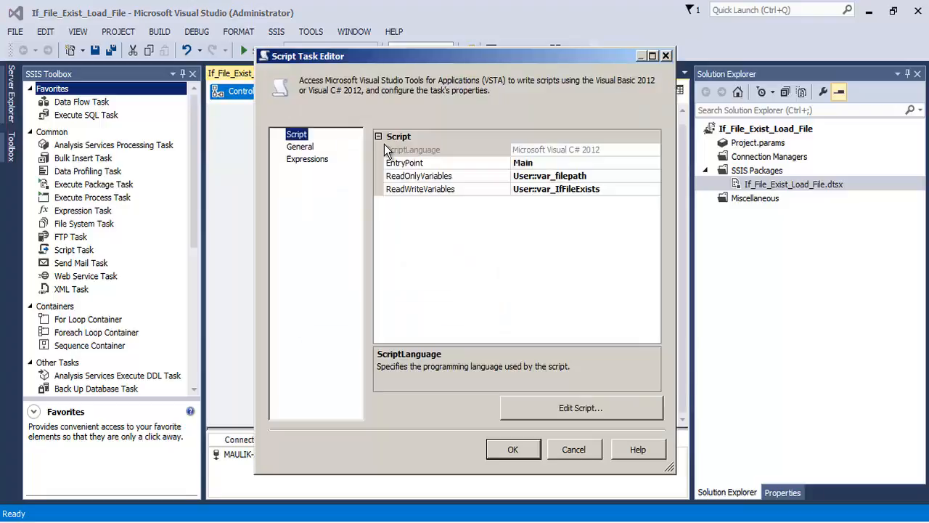
pyautogui.click(666, 57)
pyautogui.click(659, 90)
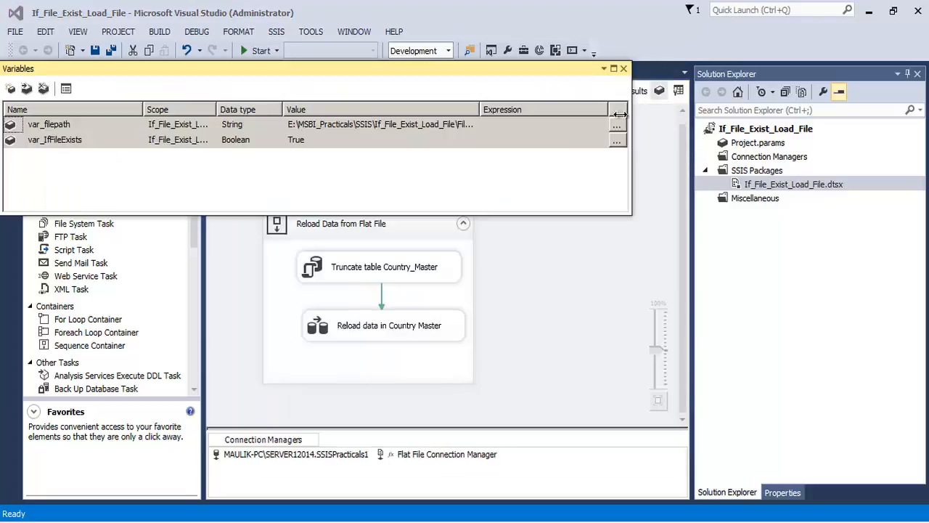
pyautogui.moveTo(481, 107); pyautogui.dragTo(605, 119)
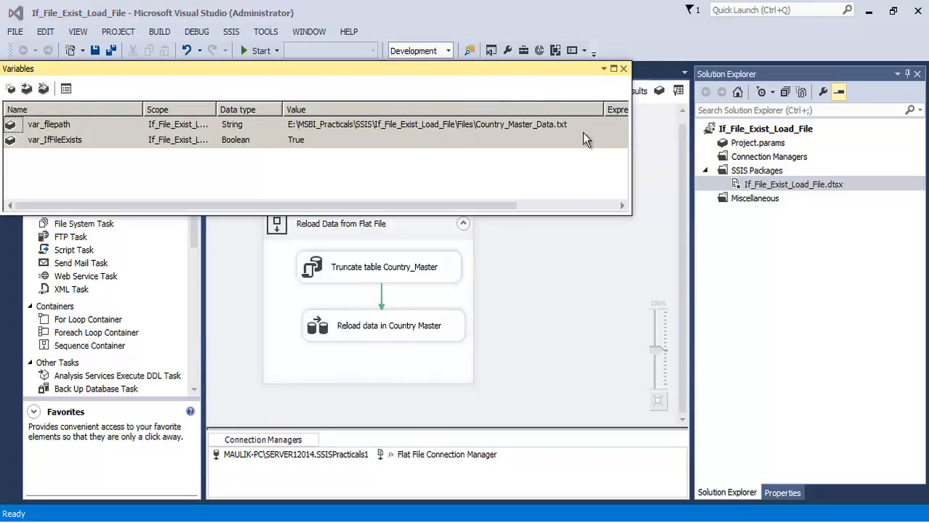
pyautogui.click(581, 126)
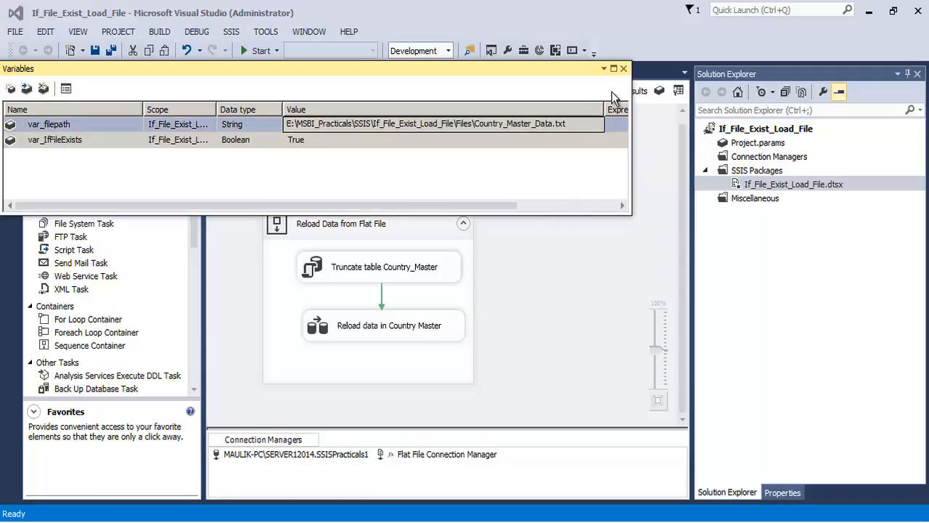
pyautogui.click(623, 68)
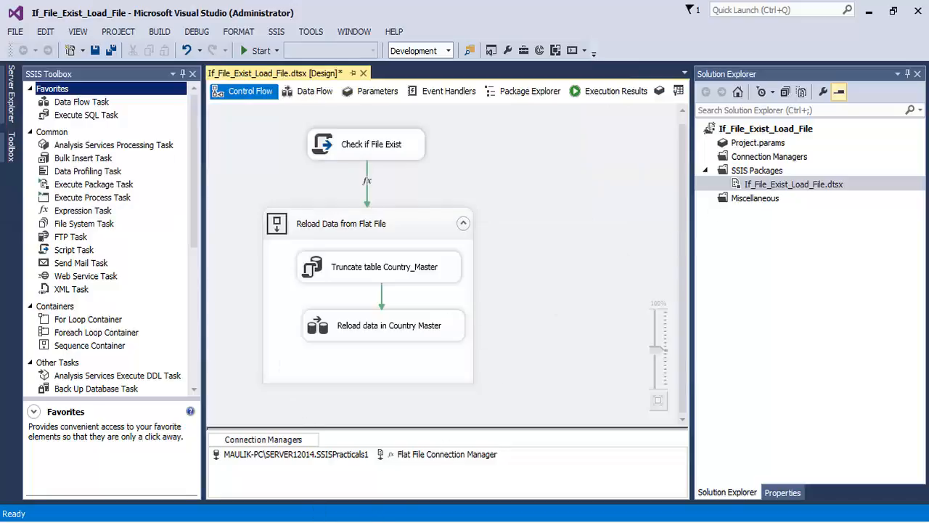
# - Switch to DTExec_Utility_Commands.txt in Notepad and review the dtexec commands for catalog and physical-folder packages
pyautogui.hotkey('alt', 'Tab')
pyautogui.moveTo(795, 148); pyautogui.dragTo(4, 31)
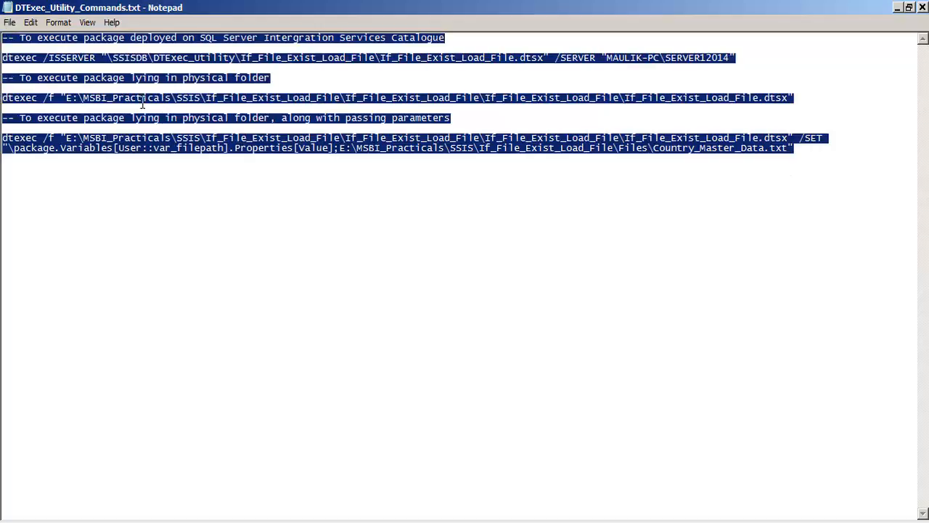
pyautogui.click(114, 78)
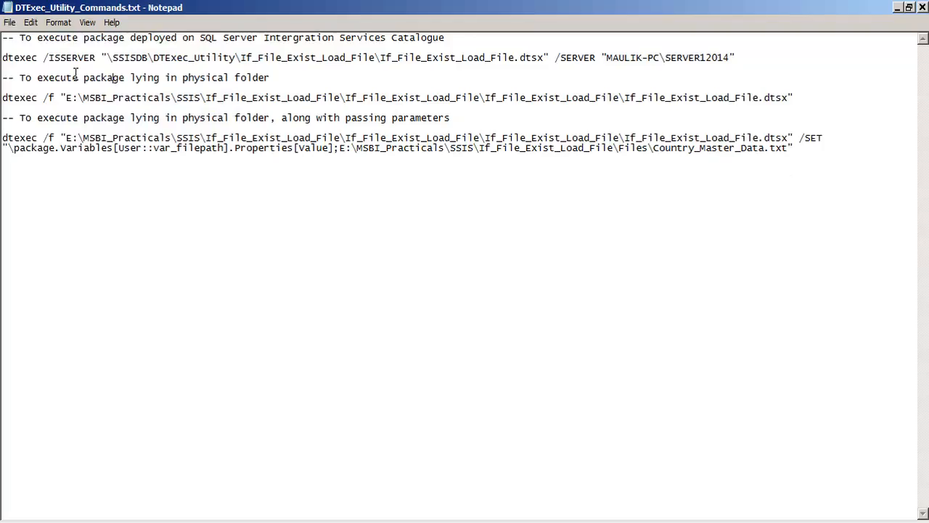
pyautogui.doubleClick(20, 58)
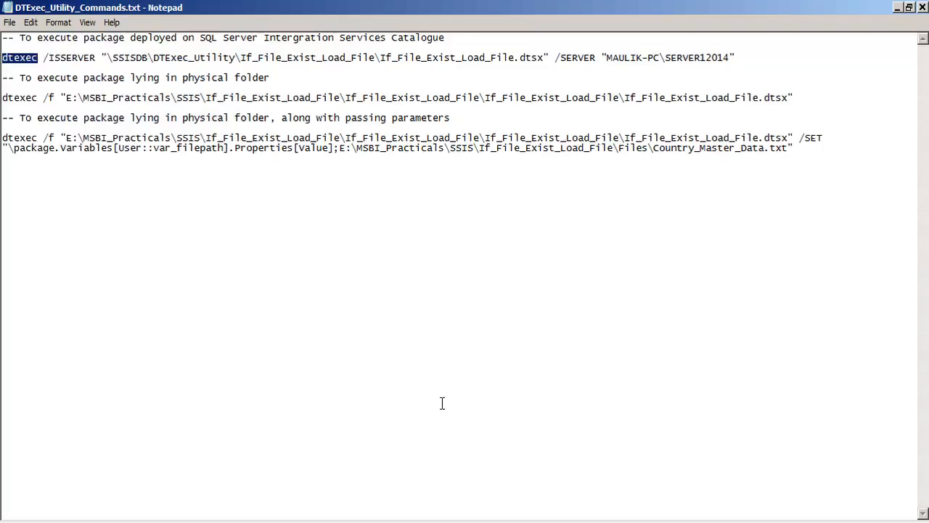
# - Switch to SQL Server Management Studio and run the SELECT TOP 1000 query on the COUNTRY_MASTER table
pyautogui.hotkey('alt', 'Tab')
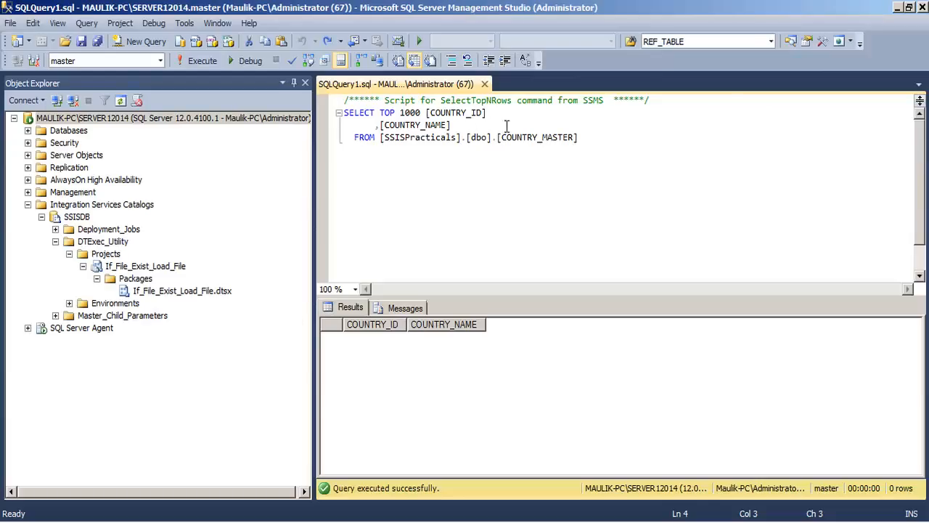
pyautogui.moveTo(594, 136); pyautogui.dragTo(342, 99)
pyautogui.click(203, 61)
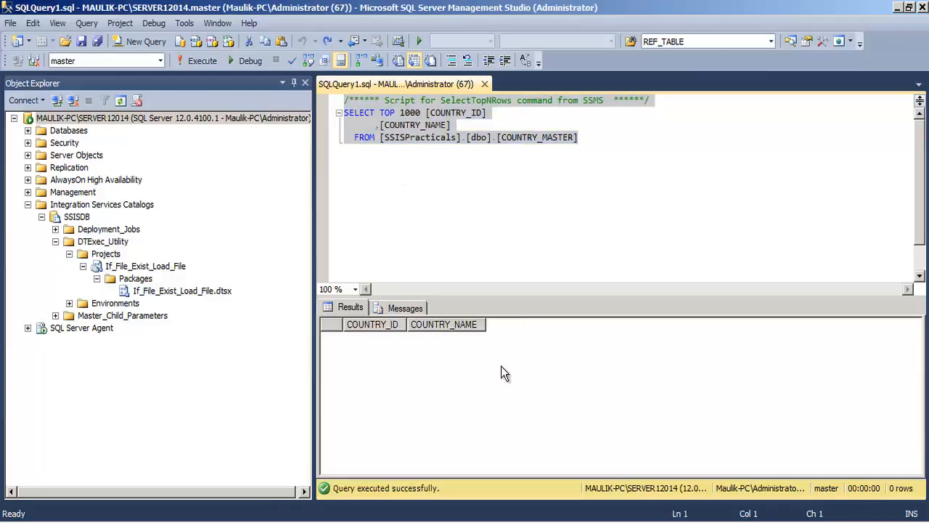
pyautogui.click(540, 215)
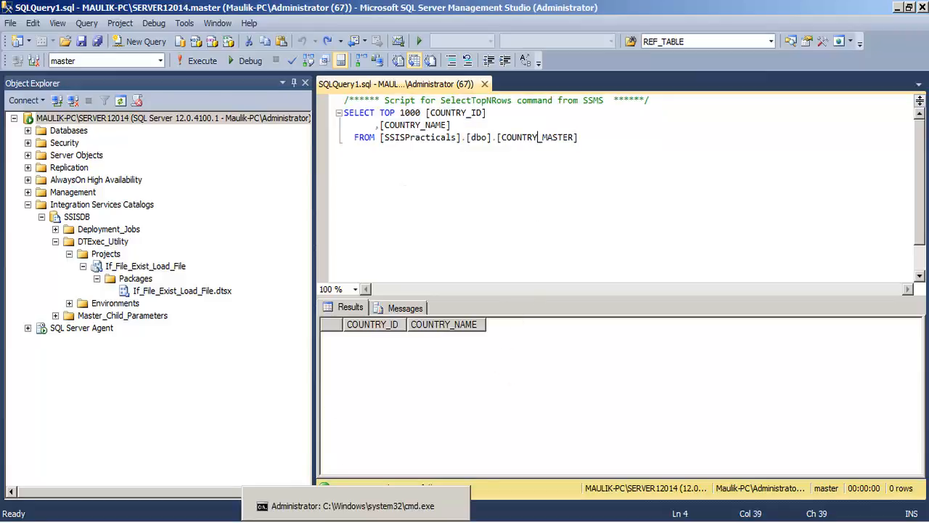
# - Switch to the Command Prompt, clear its output with cls, and run dtexec without any options
pyautogui.click(355, 509)
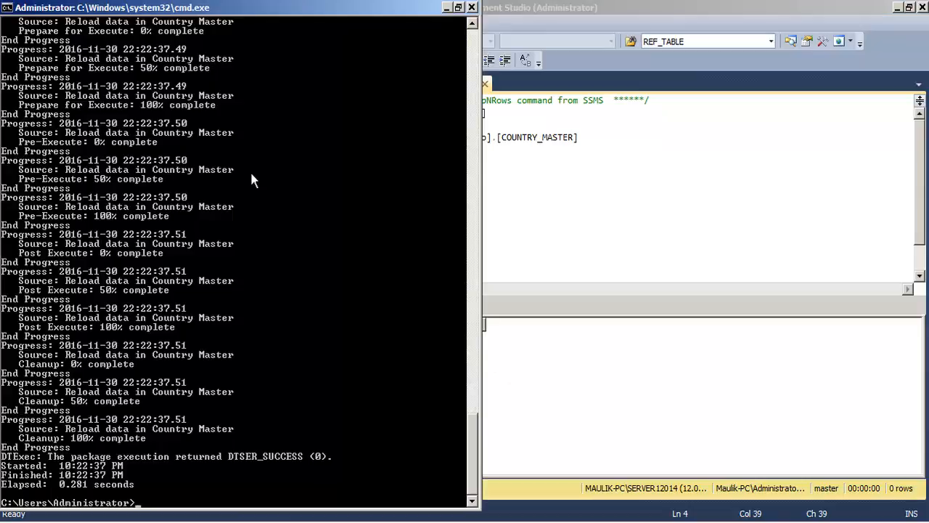
pyautogui.write('cls')
pyautogui.press('Return')
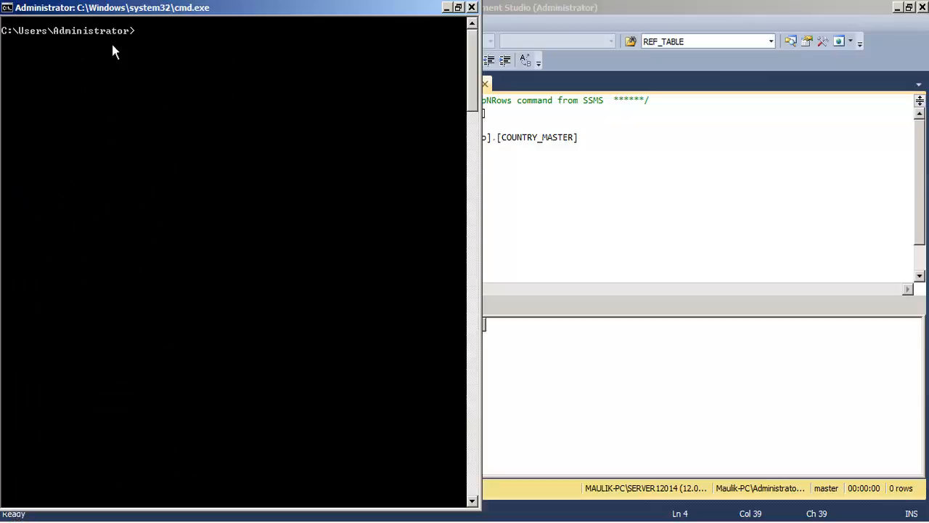
pyautogui.write('dtexec')
pyautogui.press('Return')
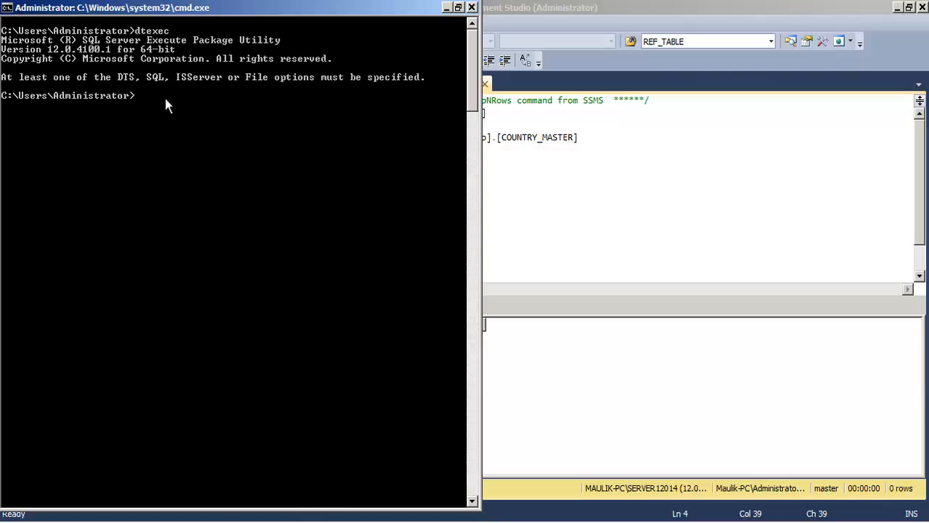
# - Switch to the commands file in Notepad and review the dtexec /ISSERVER command for the package deployed on the catalog
pyautogui.click(341, 521)
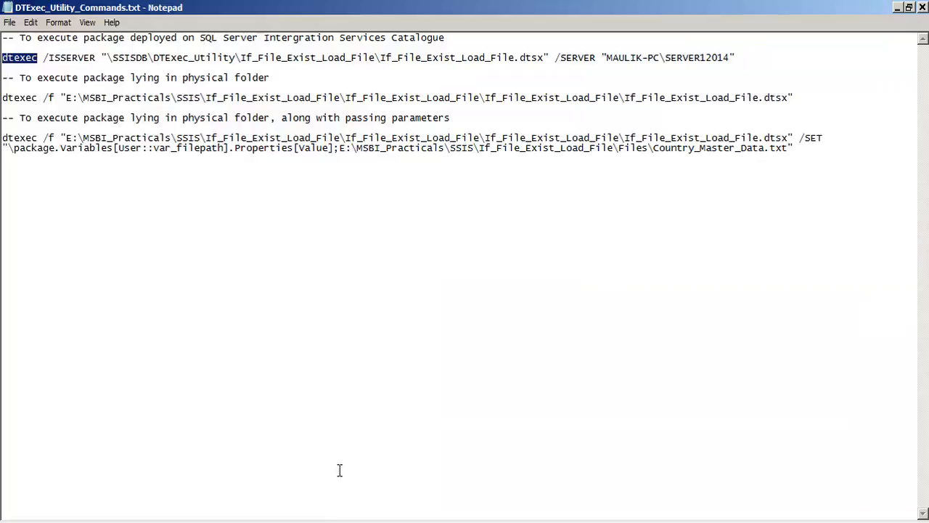
pyautogui.click(381, 59)
pyautogui.moveTo(738, 57); pyautogui.dragTo(2, 57)
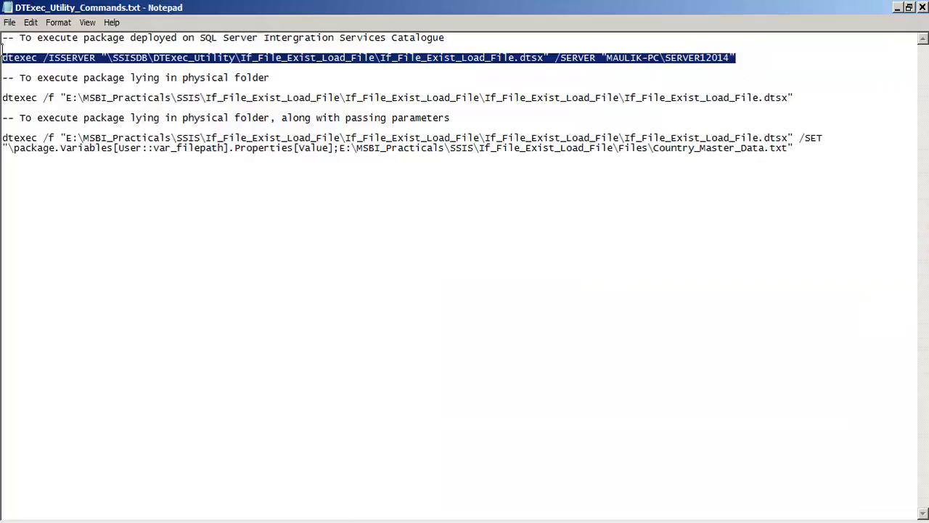
pyautogui.rightClick(50, 57)
pyautogui.click(358, 337)
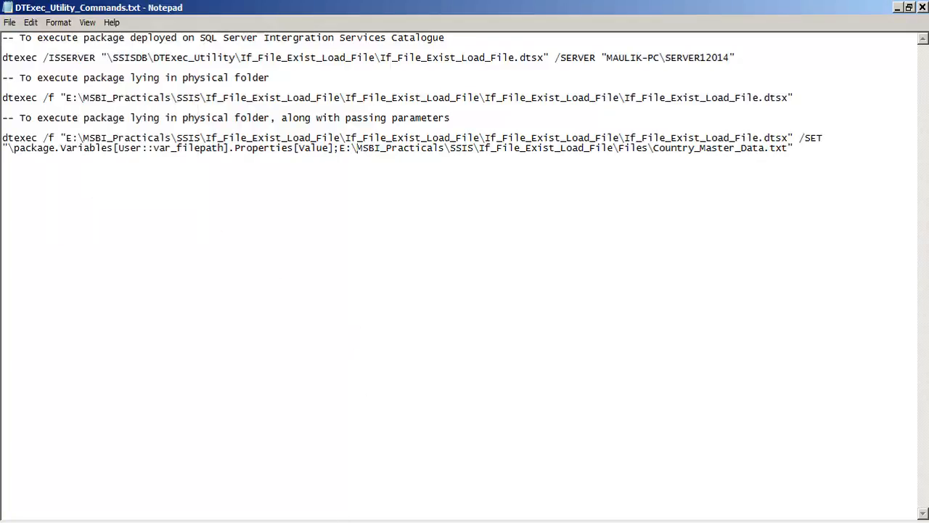
# - Switch to Visual Studio and look at the commands available for deploying the If_File_Exist_Load_File project
pyautogui.click(378, 520)
pyautogui.rightClick(752, 128)
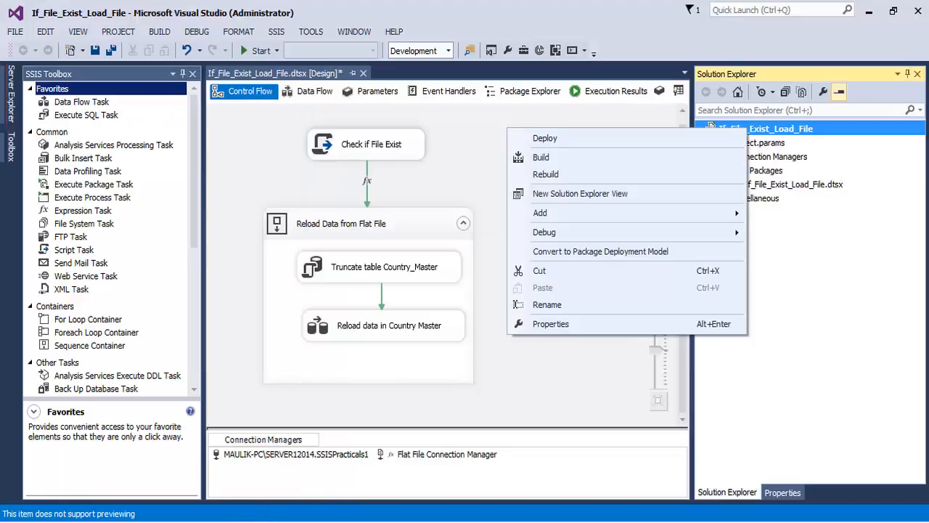
pyautogui.click(547, 397)
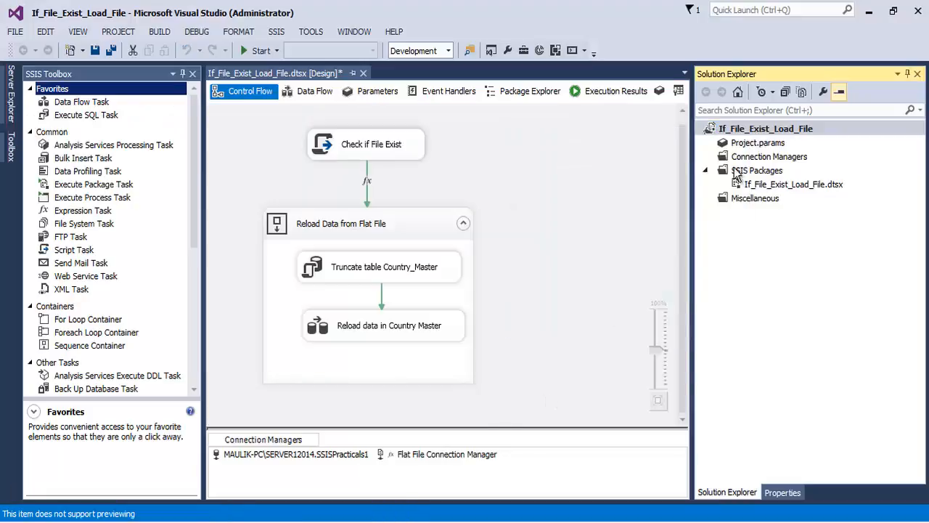
pyautogui.click(745, 130)
# - Switch to SQL Server Management Studio and trace the SSISDB catalog path through the DTExec_Utility folder to the If_File_Exist_Load_File project
pyautogui.hotkey('alt', 'Tab')
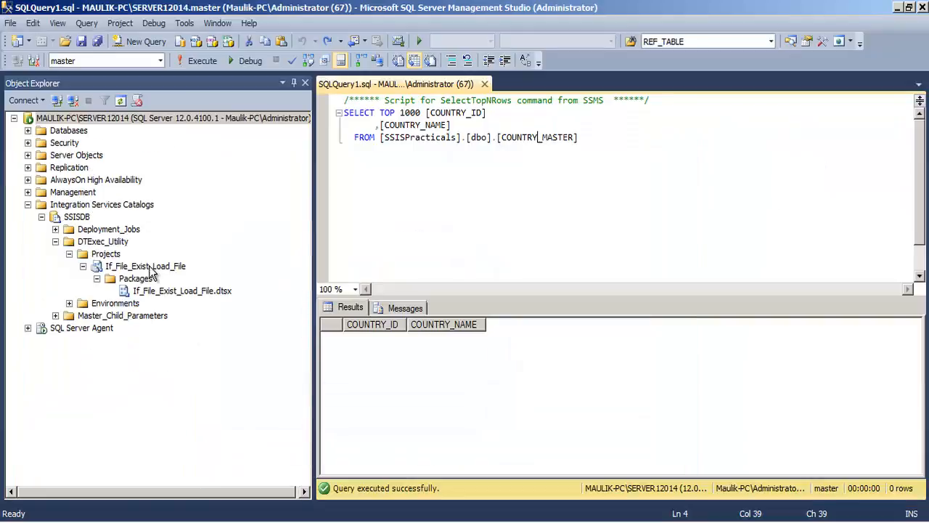
pyautogui.click(84, 206)
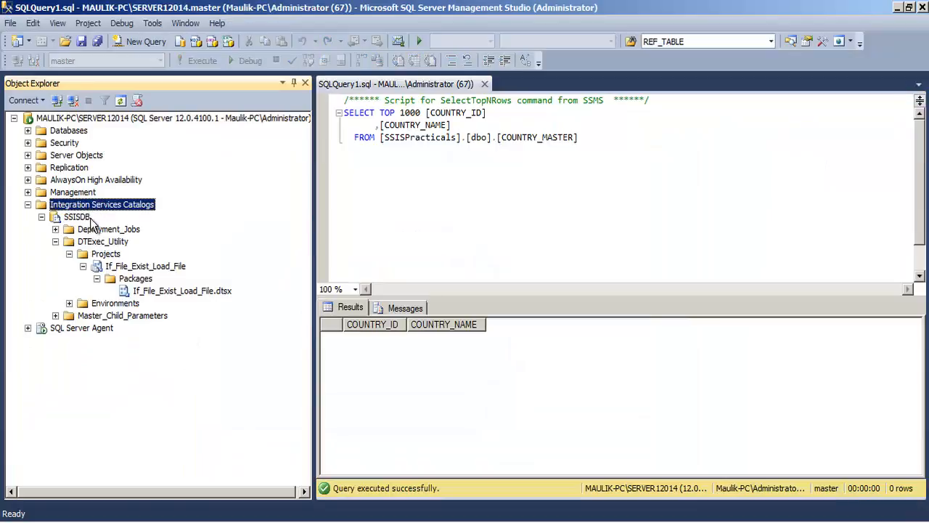
pyautogui.click(80, 217)
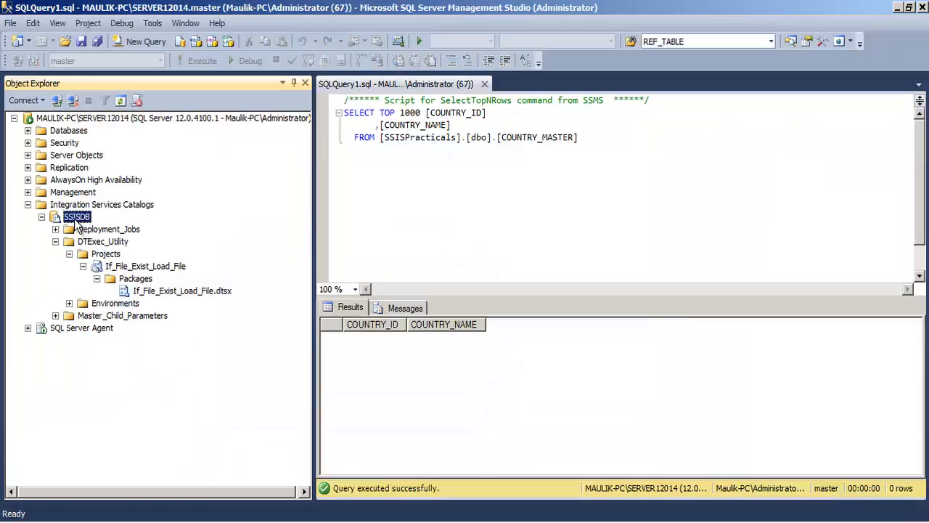
pyautogui.click(109, 255)
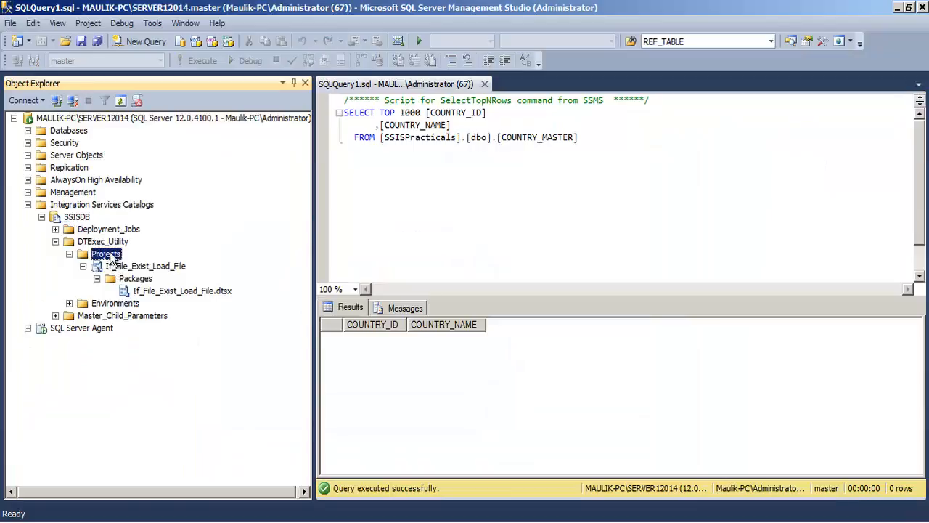
pyautogui.click(85, 245)
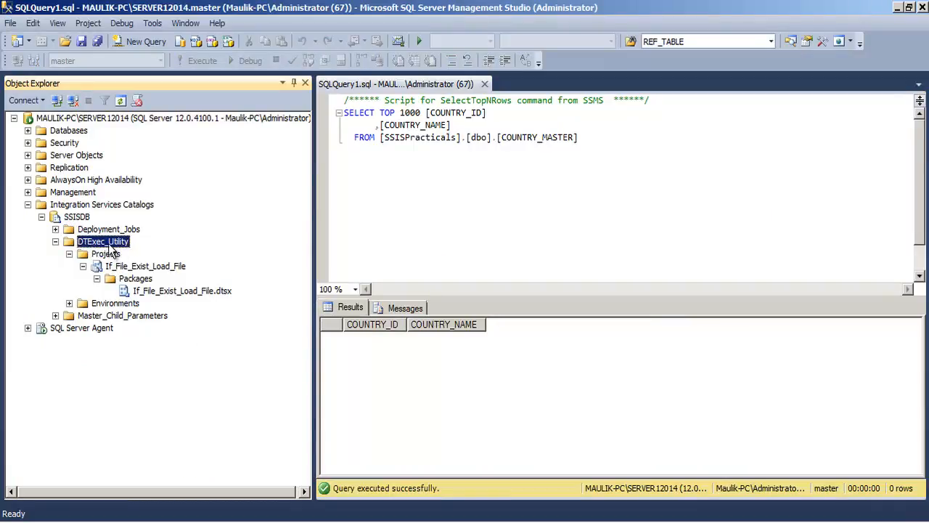
pyautogui.click(56, 242)
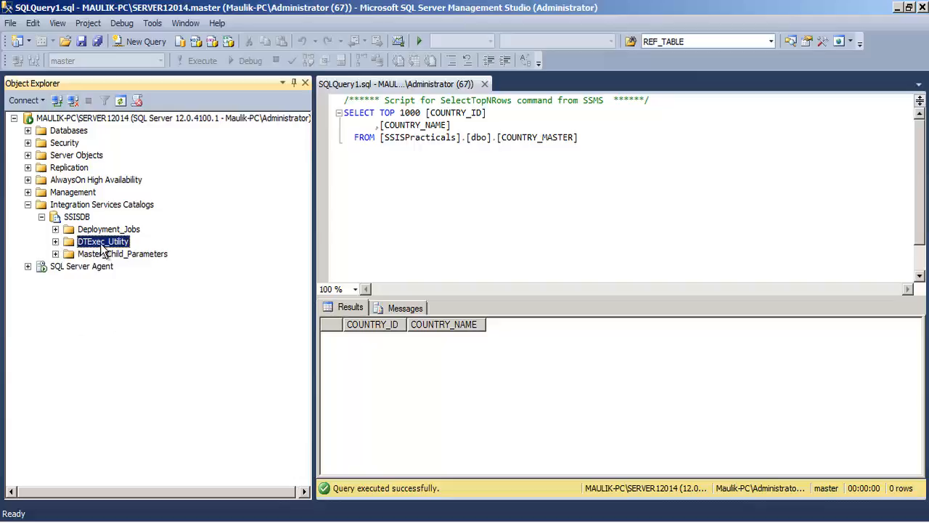
pyautogui.click(56, 242)
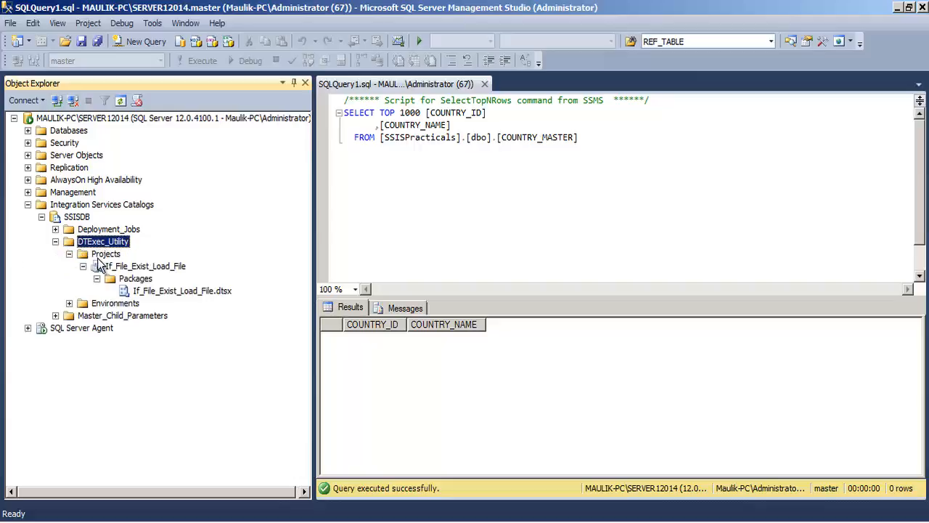
pyautogui.click(104, 255)
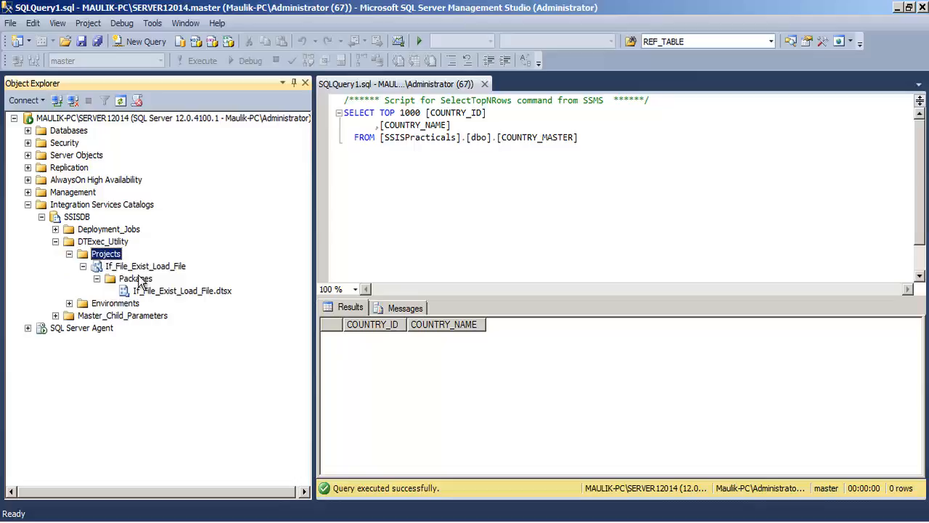
pyautogui.click(101, 266)
pyautogui.click(83, 267)
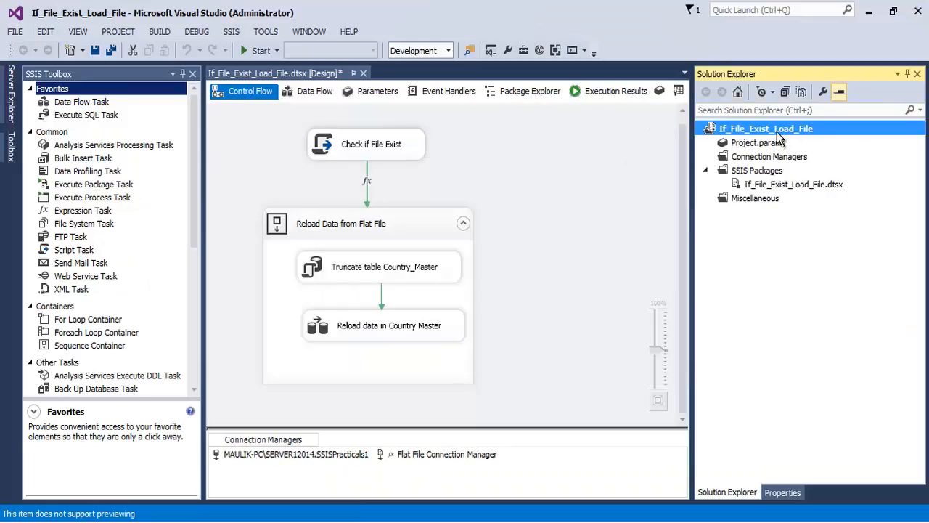
# - Compare the project and If_File_Exist_Load_File.dtsx package in Visual Studio with their deployed copies in the Integration Services catalog
pyautogui.press('F2')
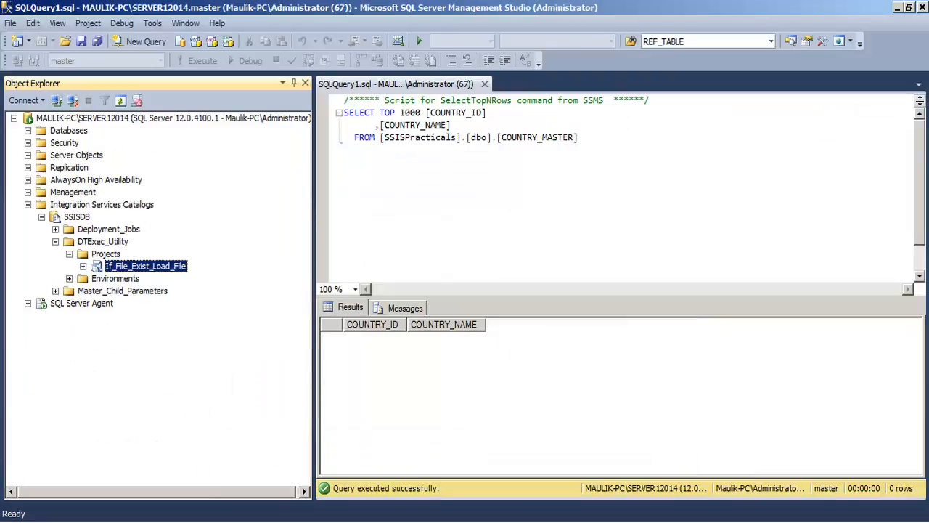
pyautogui.click(83, 267)
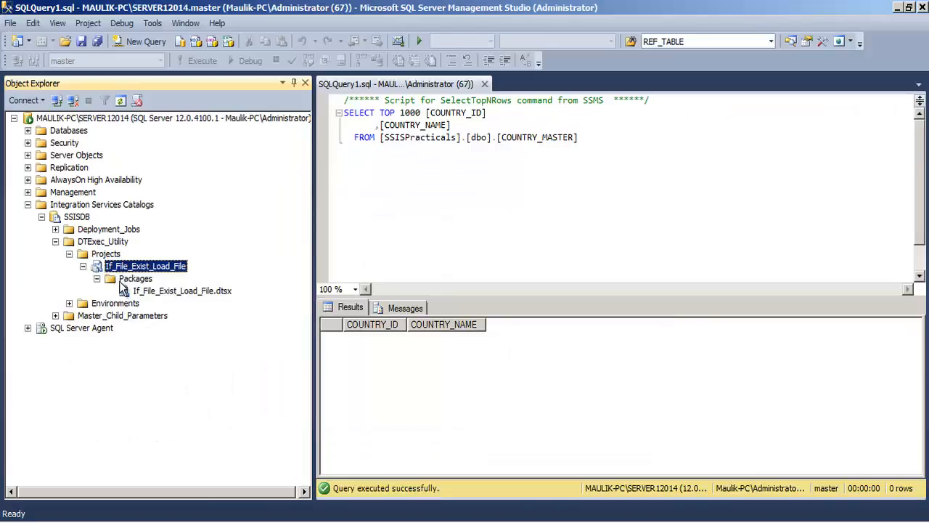
pyautogui.click(143, 290)
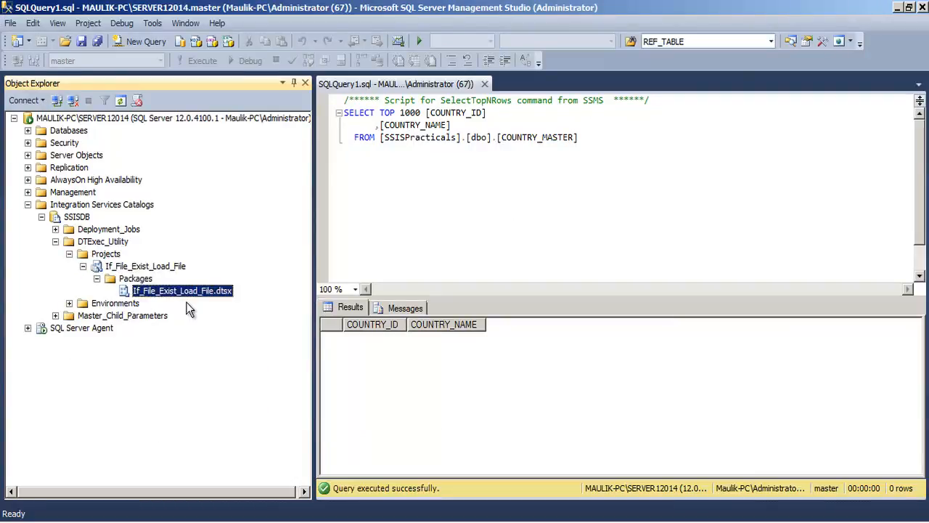
pyautogui.hotkey('alt', 'Tab')
pyautogui.click(769, 186)
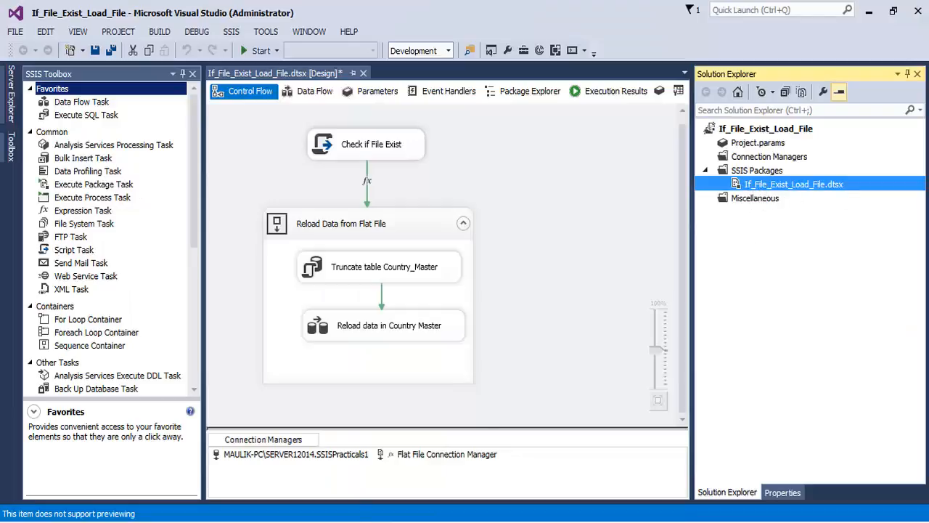
pyautogui.click(243, 521)
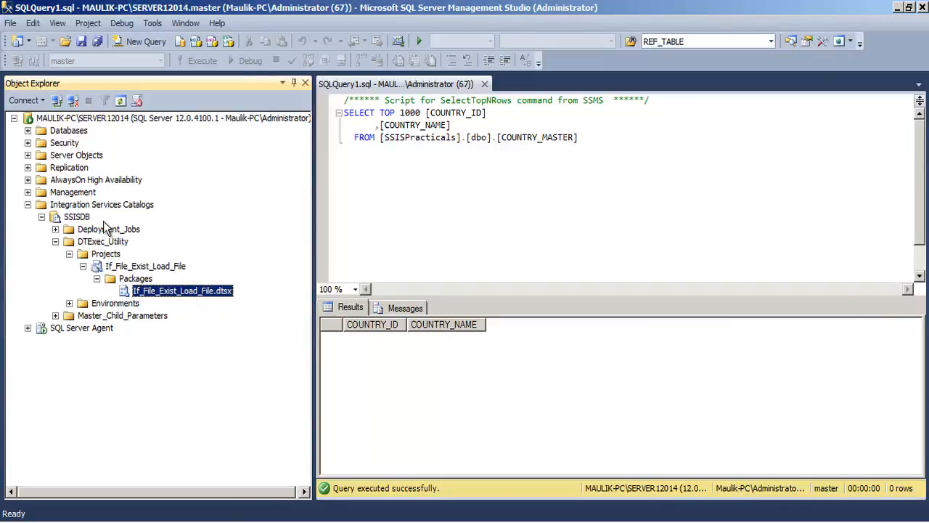
pyautogui.click(89, 205)
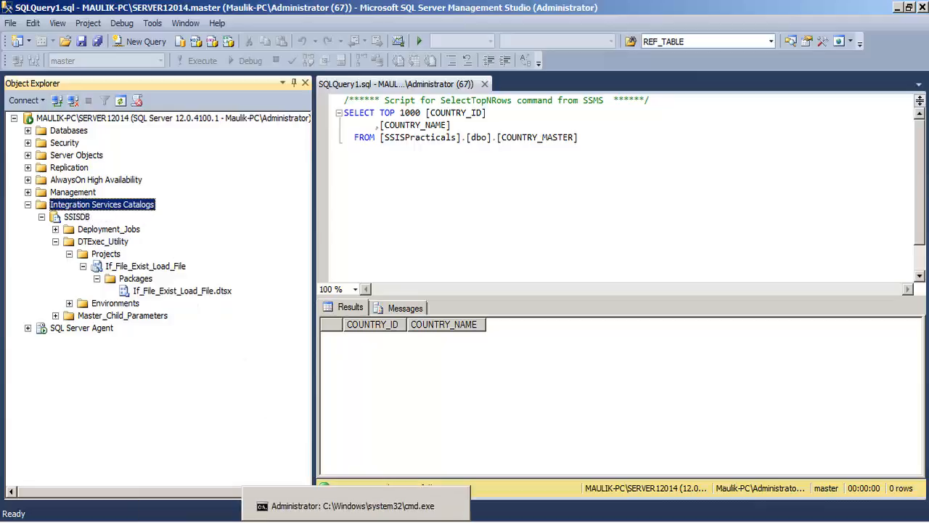
# - Copy the dtexec /ISSERVER command for the catalog package from DTExec_Utility_Commands.txt in Notepad and paste it into the Command Prompt
pyautogui.click(355, 520)
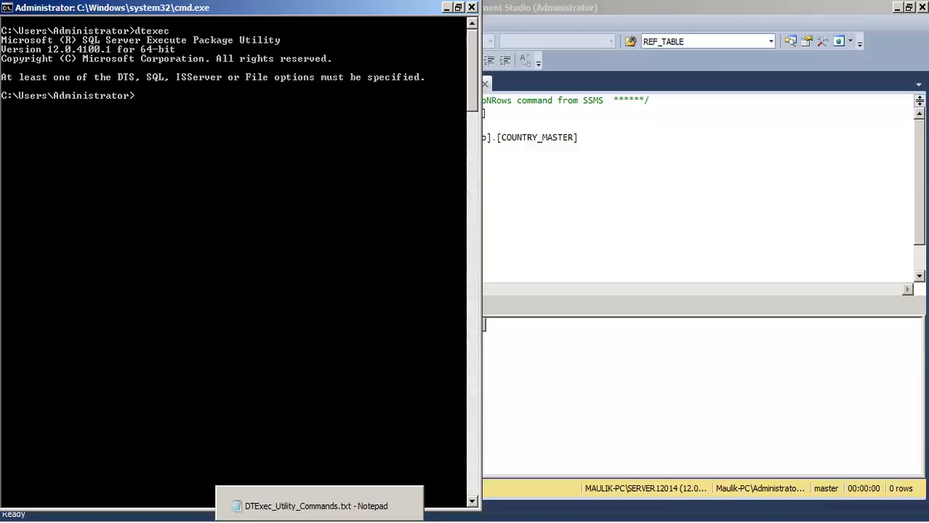
pyautogui.click(322, 504)
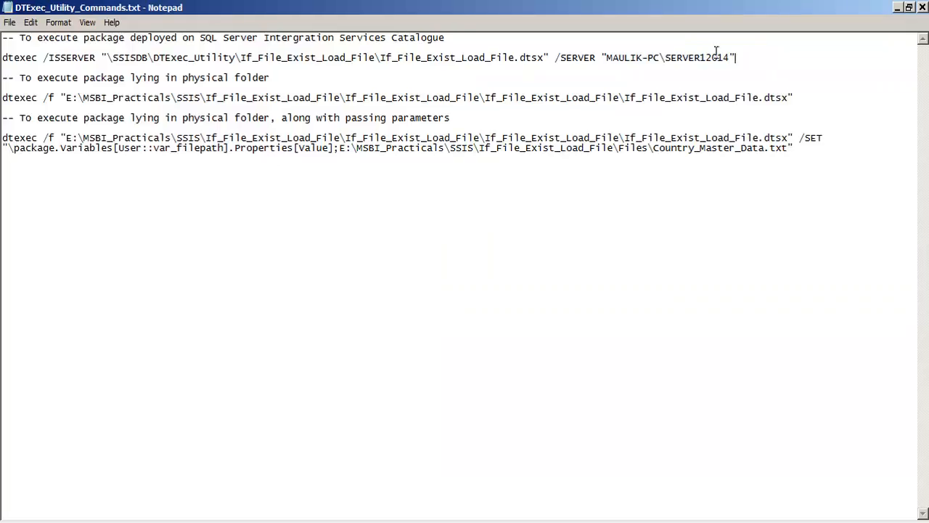
pyautogui.moveTo(737, 59); pyautogui.dragTo(2, 56)
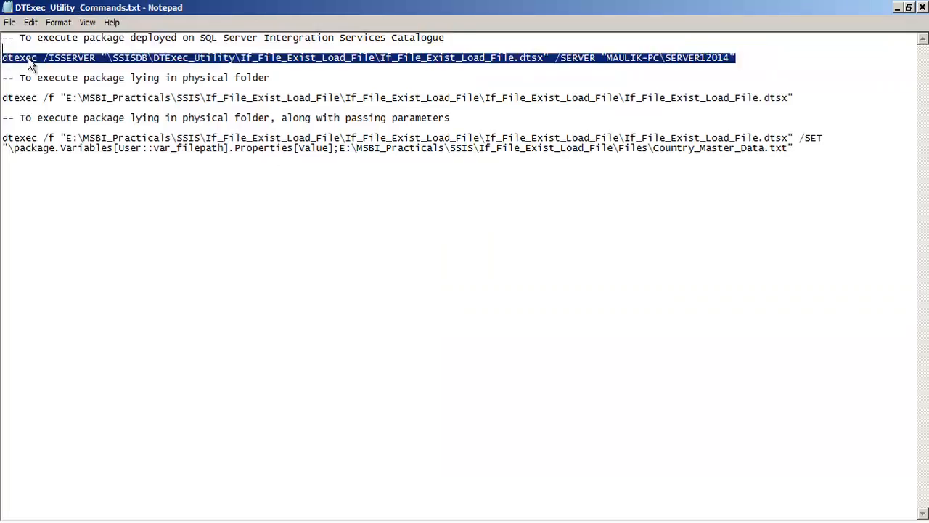
pyautogui.rightClick(28, 58)
pyautogui.click(44, 97)
pyautogui.hotkey('alt', 'Tab')
pyautogui.click(6, 7)
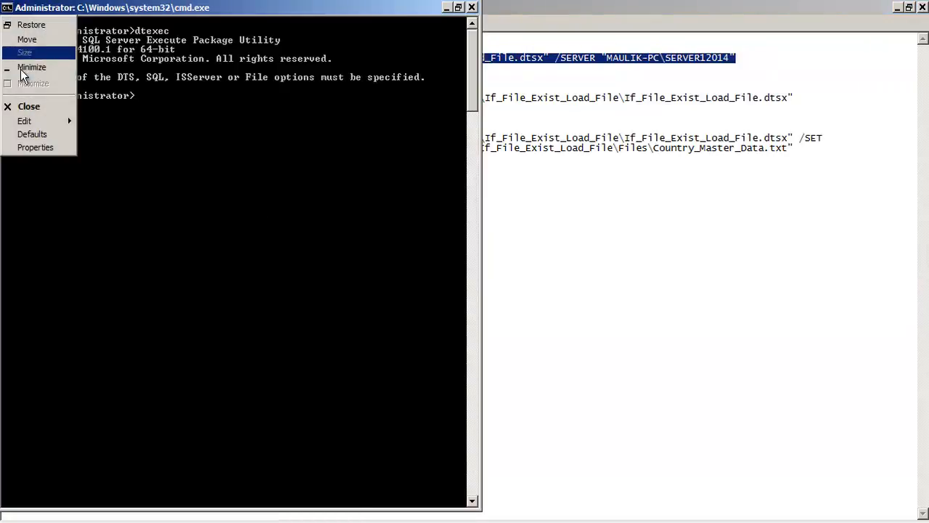
pyautogui.moveTo(34, 126)
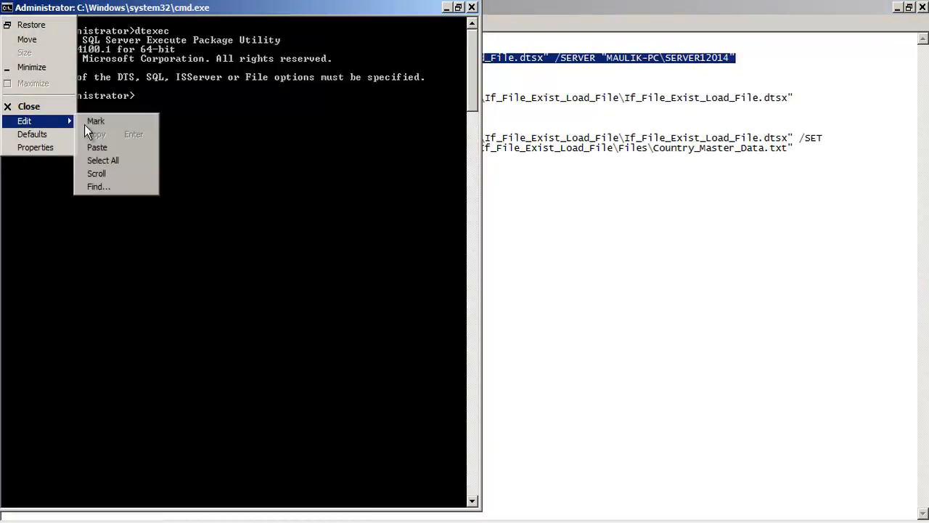
pyautogui.click(113, 149)
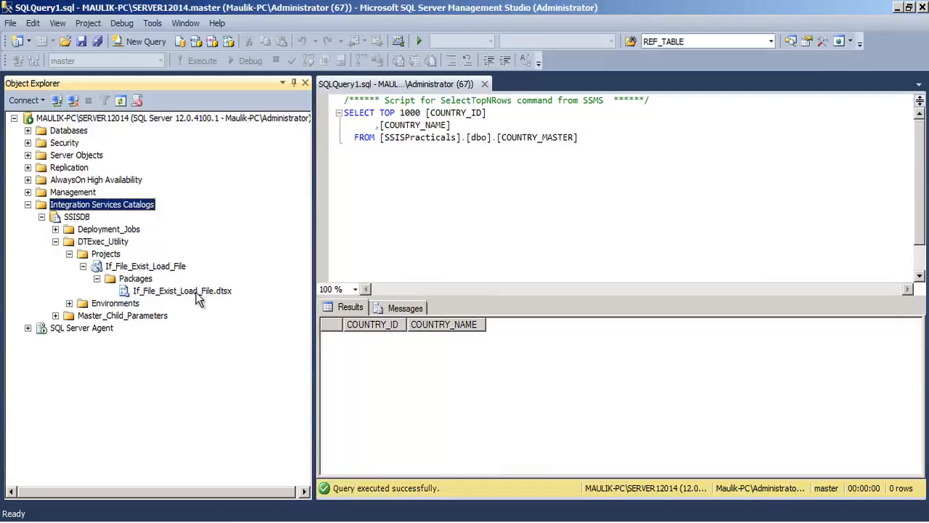
# - Switch to SQL Server Management Studio and review each catalog level from SSISDB down to If_File_Exist_Load_File.dtsx
pyautogui.click(200, 293)
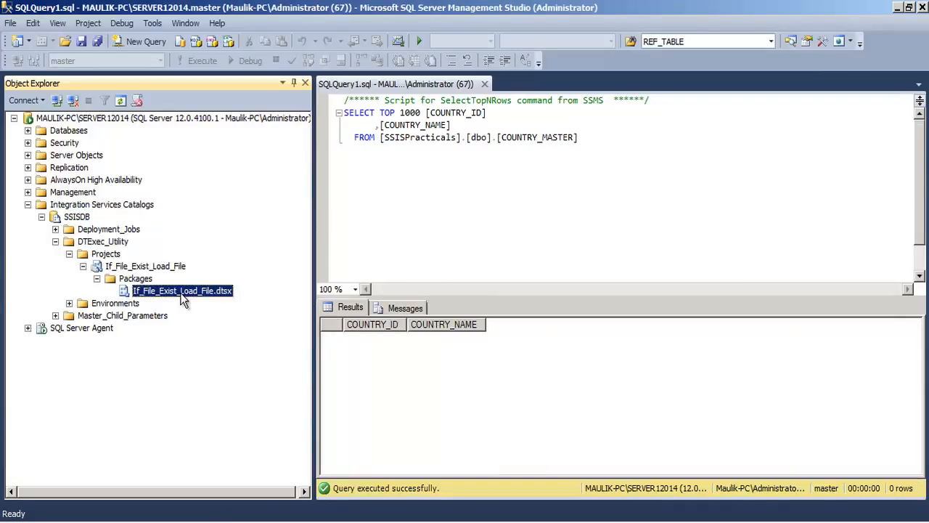
pyautogui.click(122, 207)
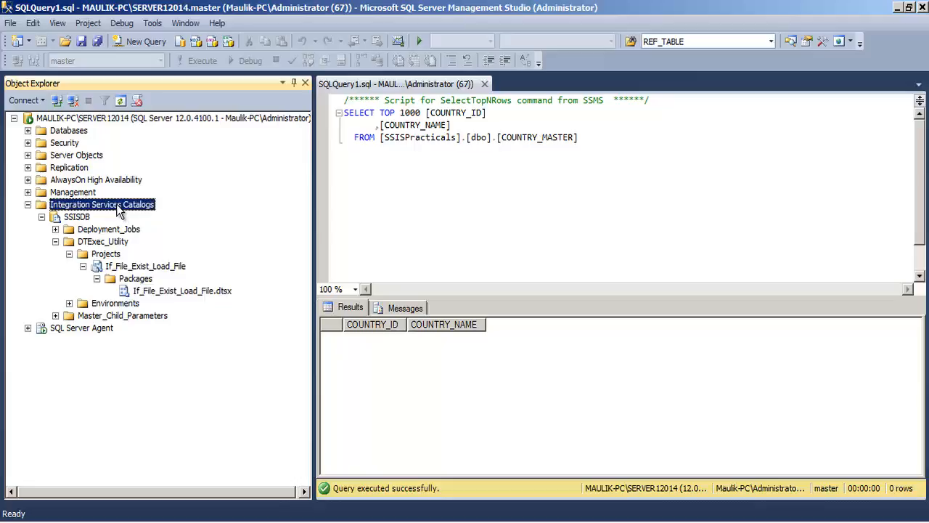
pyautogui.click(76, 222)
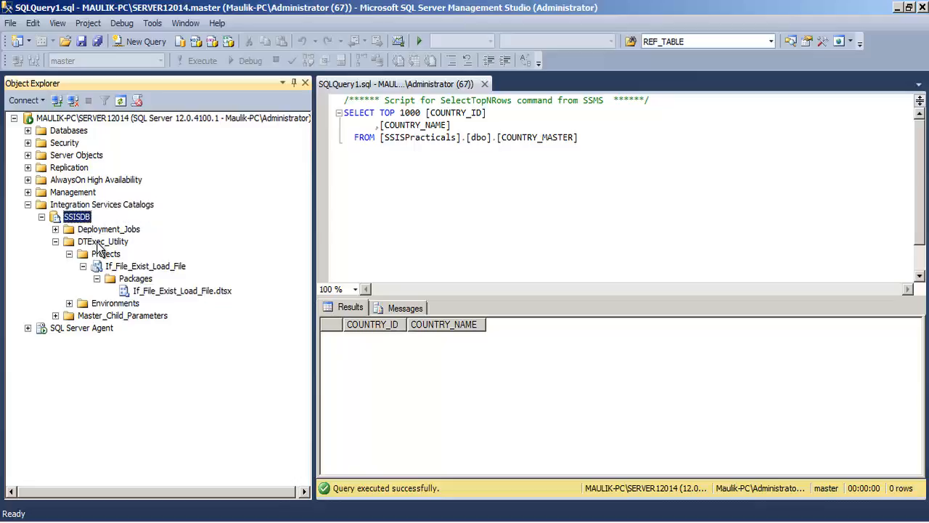
pyautogui.click(99, 243)
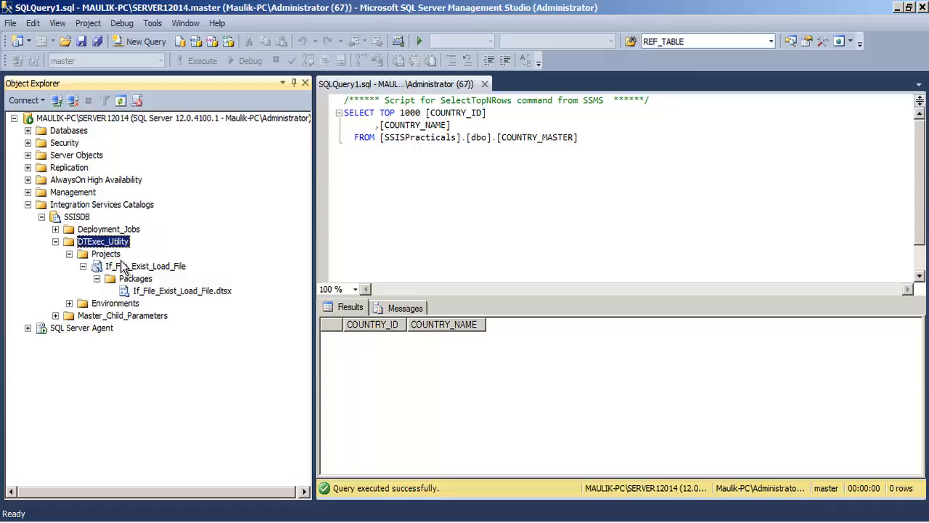
pyautogui.click(122, 267)
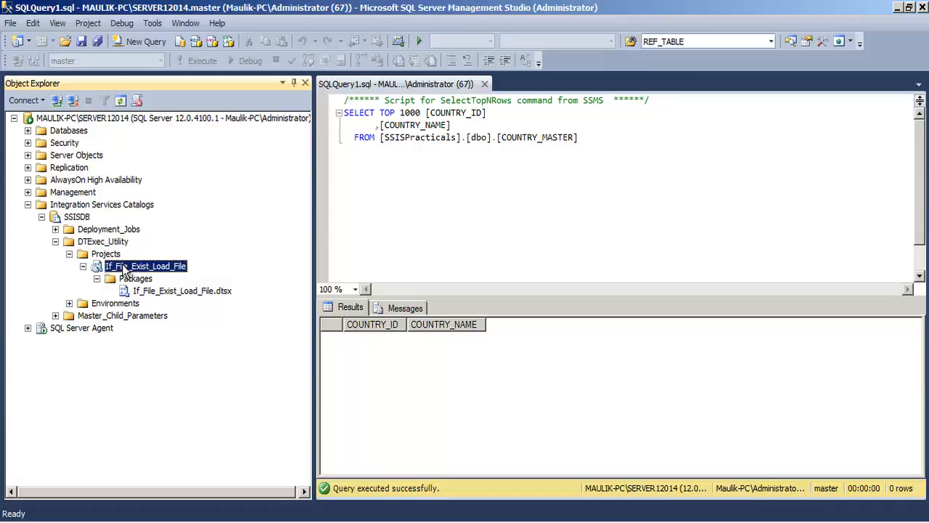
pyautogui.click(203, 294)
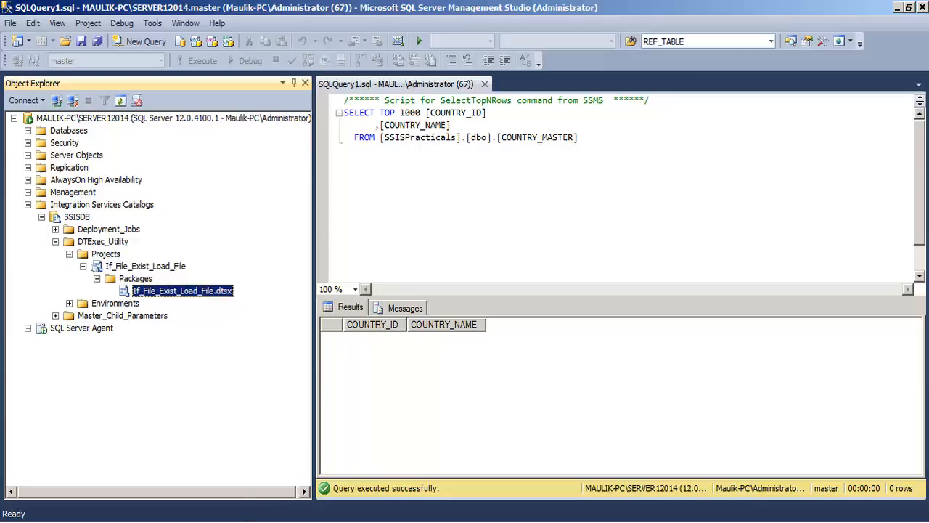
# - Switch to the commands file in Notepad and examine the /ISSERVER option, the .dtsx package path and the /SERVER option with its server name
pyautogui.click(320, 521)
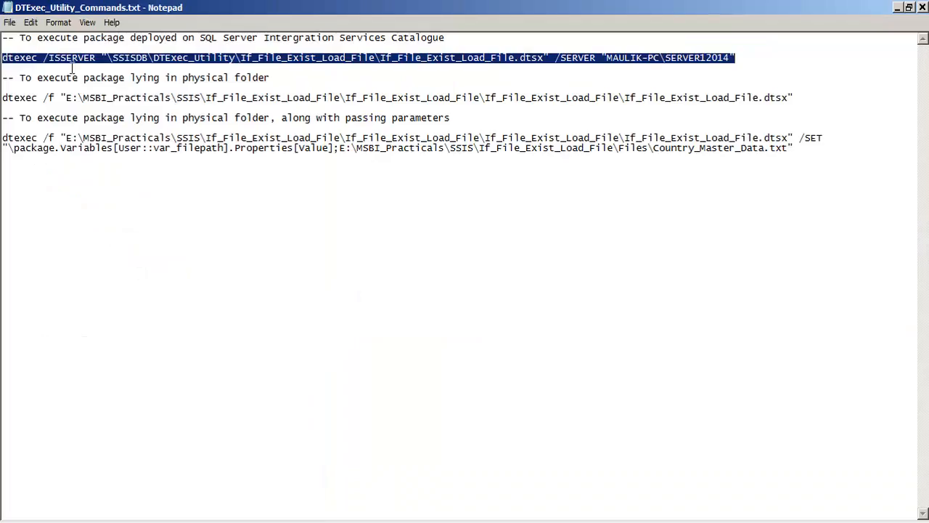
pyautogui.moveTo(44, 58); pyautogui.dragTo(102, 57)
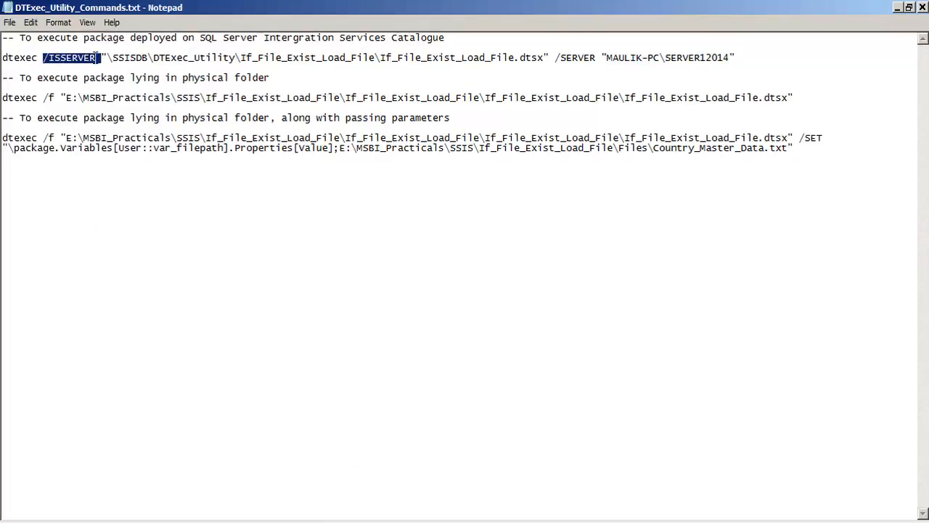
pyautogui.moveTo(107, 58)
pyautogui.mouseDown()
pyautogui.moveTo(548, 58)
pyautogui.moveTo(100, 58)
pyautogui.mouseUp()
pyautogui.click(557, 182)
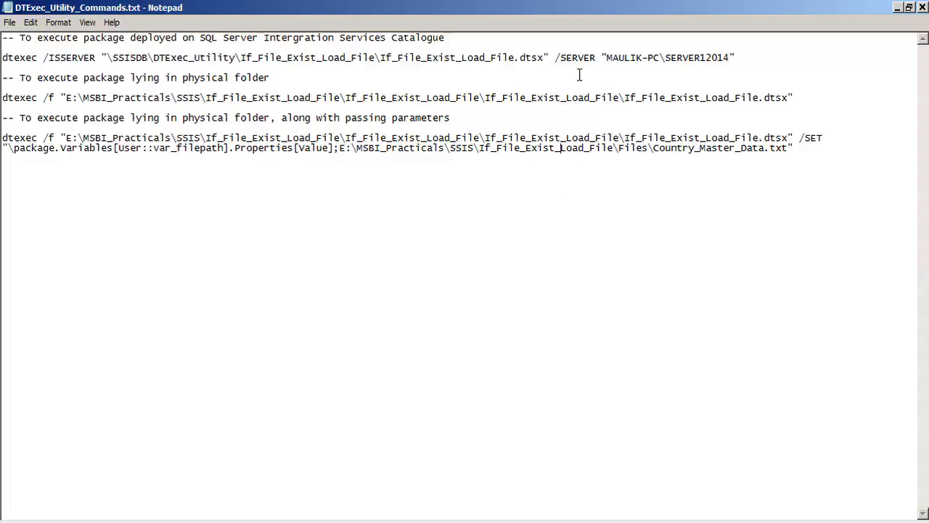
pyautogui.moveTo(555, 58); pyautogui.dragTo(597, 57)
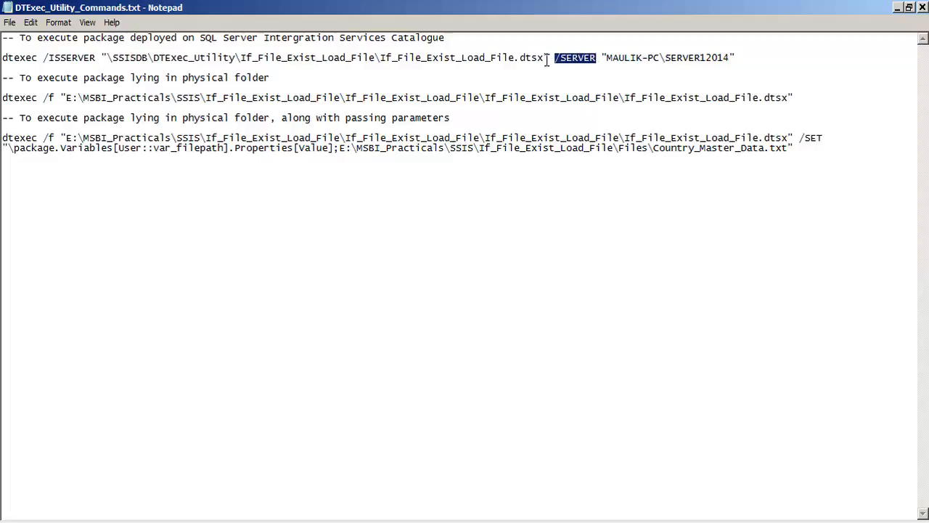
pyautogui.moveTo(548, 57); pyautogui.dragTo(509, 58)
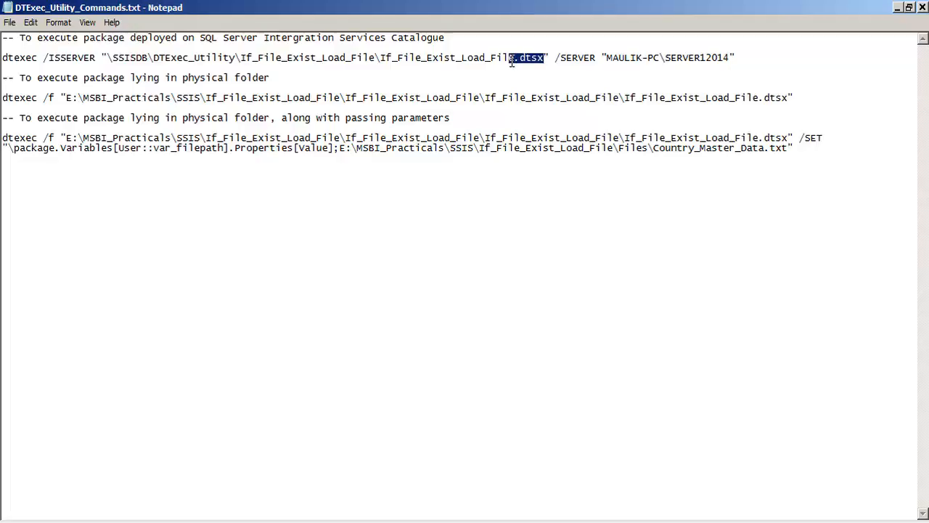
pyautogui.doubleClick(558, 59)
pyautogui.moveTo(559, 58); pyautogui.dragTo(732, 56)
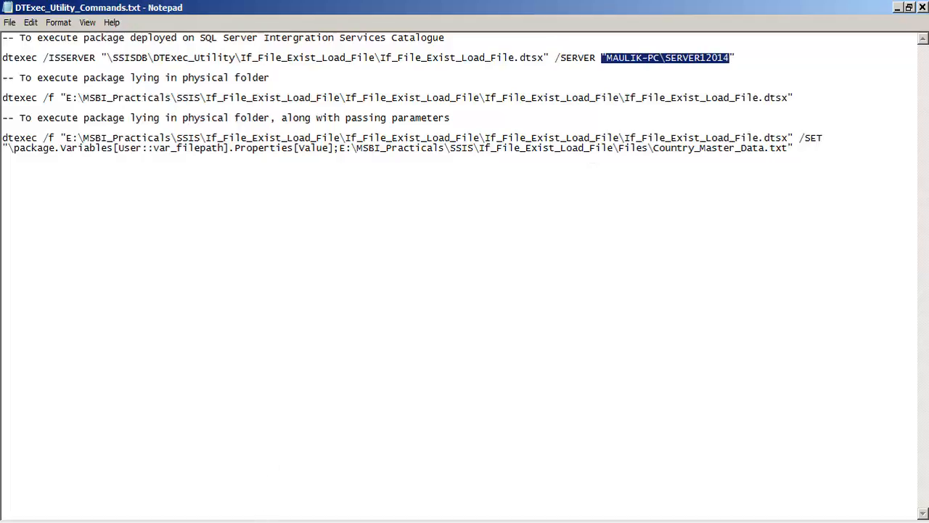
# - Switch to SQL Server Management Studio, check the server name in a new Database Engine connection dialog, and close it without connecting
pyautogui.hotkey('alt', 'Tab')
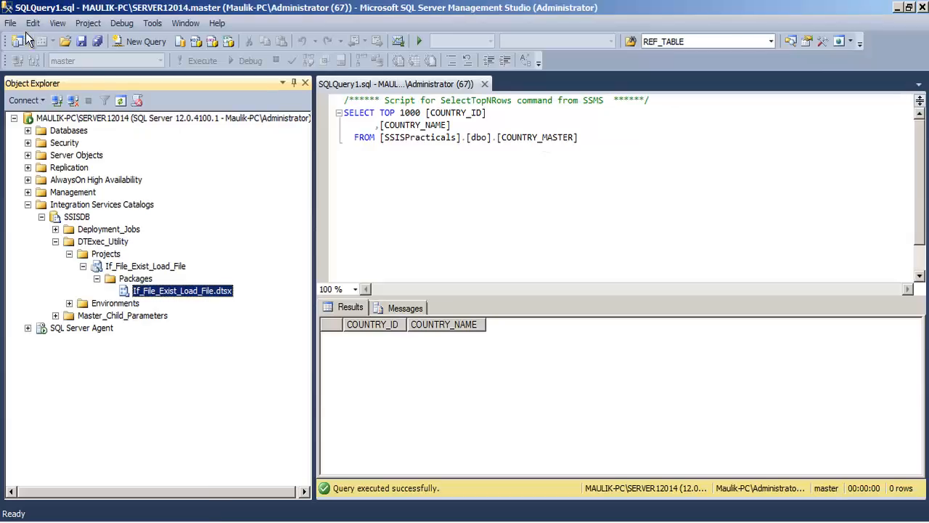
pyautogui.click(34, 103)
pyautogui.click(51, 116)
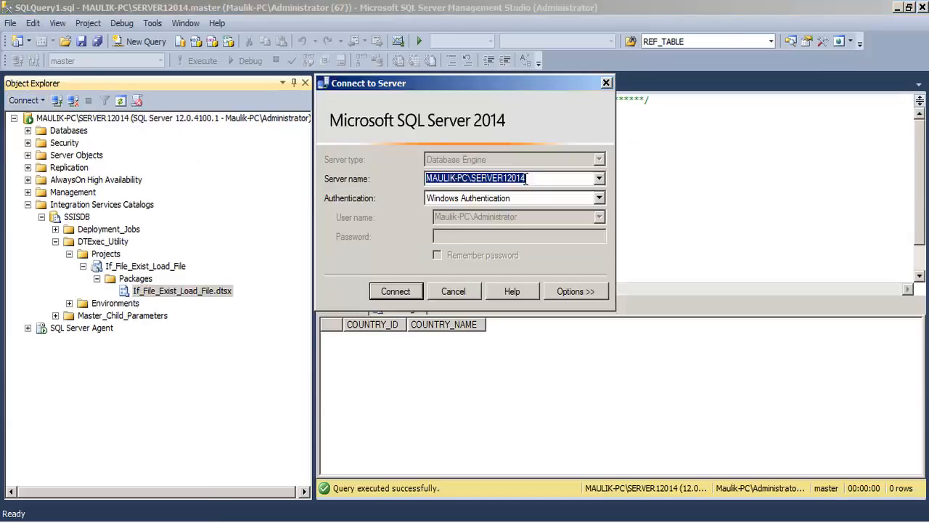
pyautogui.moveTo(540, 179); pyautogui.dragTo(424, 179)
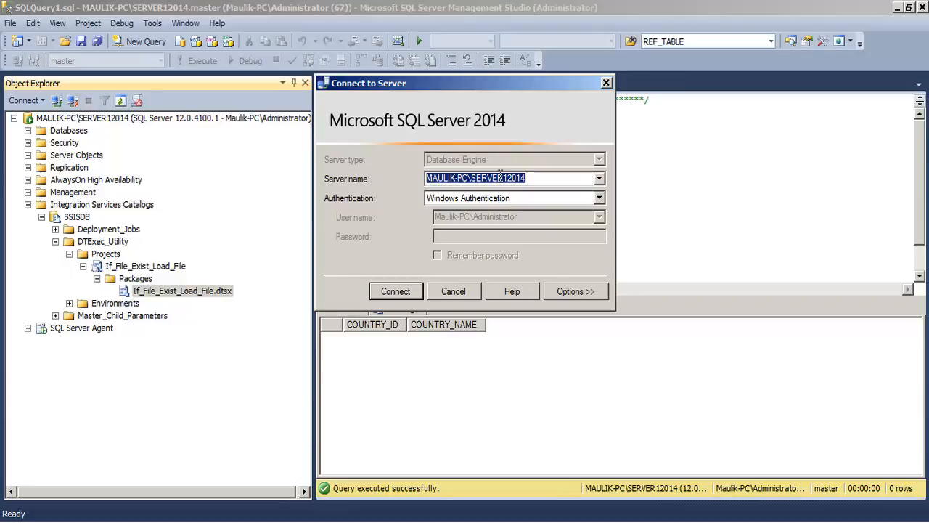
pyautogui.rightClick(499, 177)
pyautogui.click(525, 212)
pyautogui.click(607, 82)
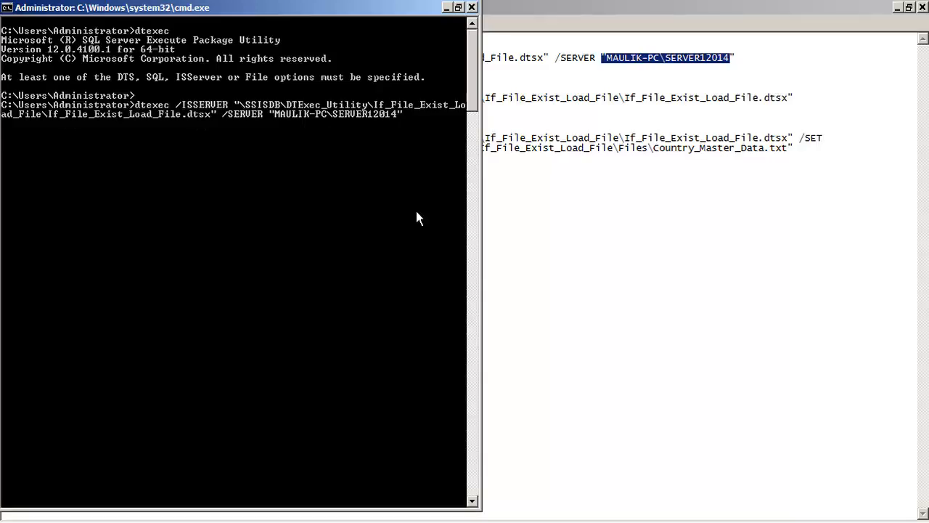
# - Switch to the Command Prompt, run the pasted dtexec /ISSERVER command, and dismiss the Greenshot update notification
pyautogui.press('Return')
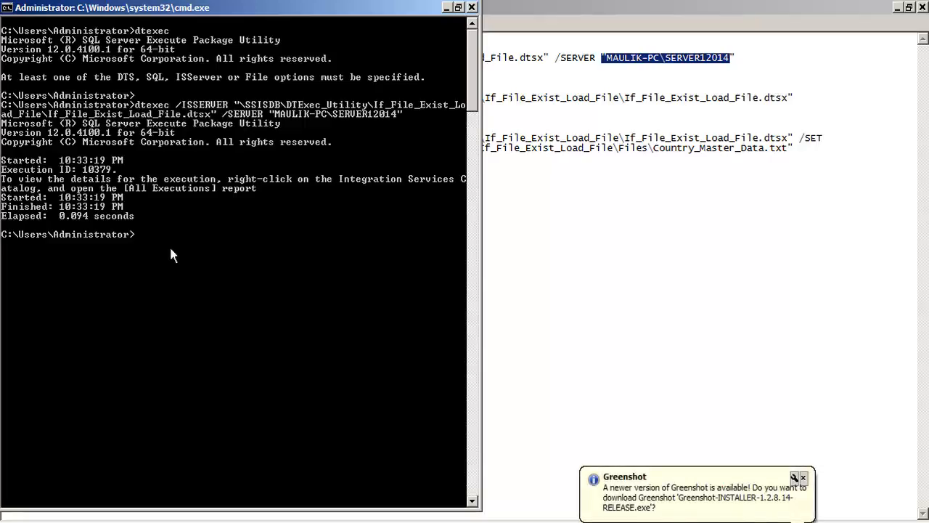
pyautogui.click(803, 477)
pyautogui.click(156, 5)
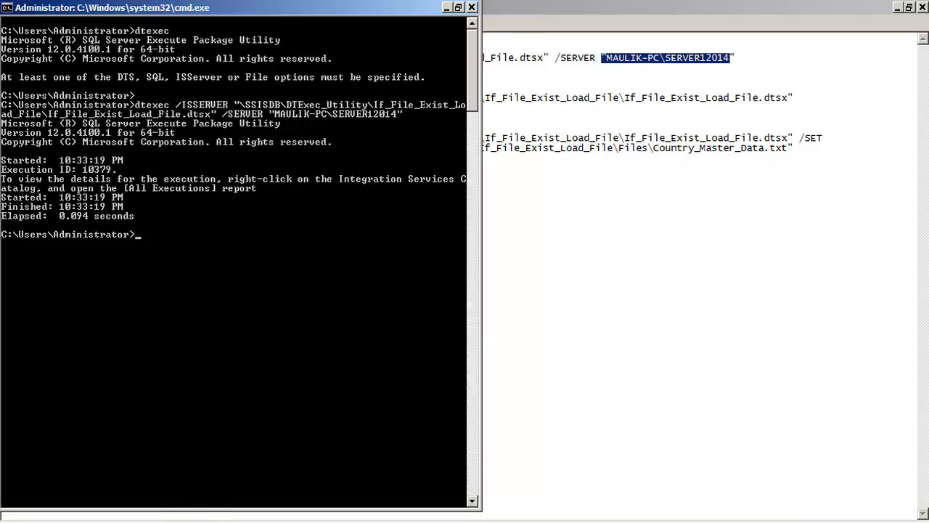
# - Switch to SQL Server Management Studio and rerun the SELECT query on COUNTRY_MASTER to check the loaded rows
pyautogui.click(223, 522)
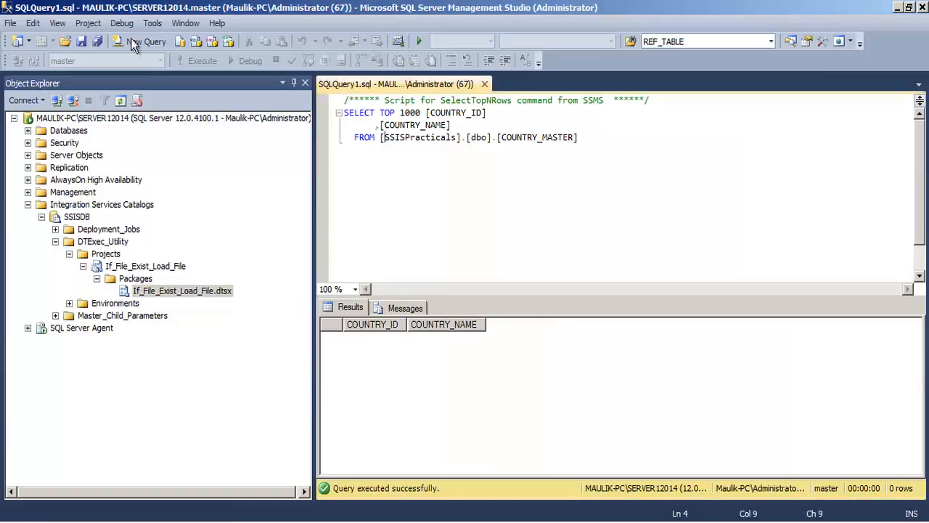
pyautogui.click(135, 42)
pyautogui.click(484, 85)
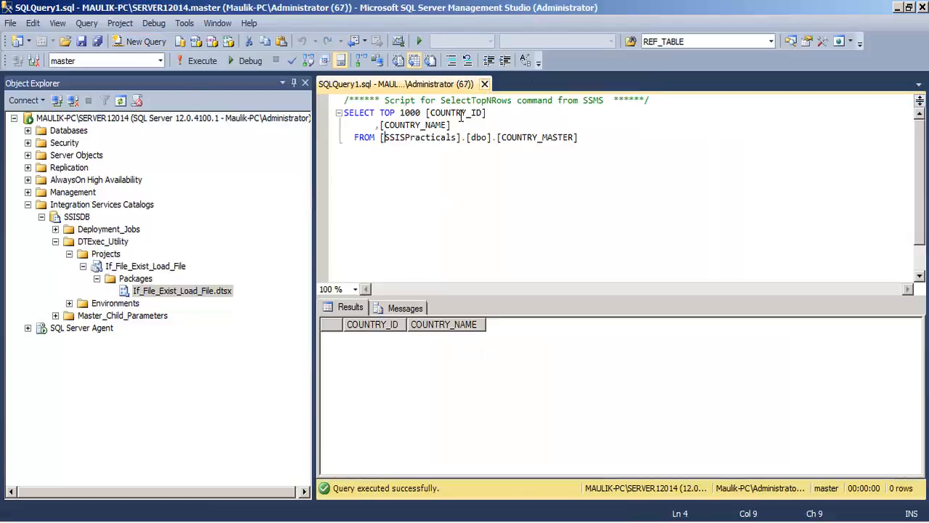
pyautogui.click(428, 181)
pyautogui.click(588, 144)
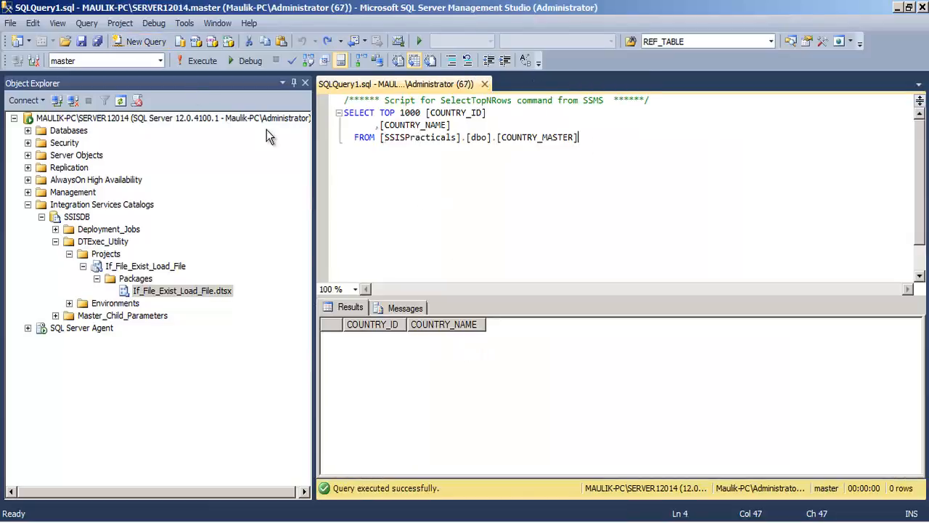
pyautogui.click(203, 61)
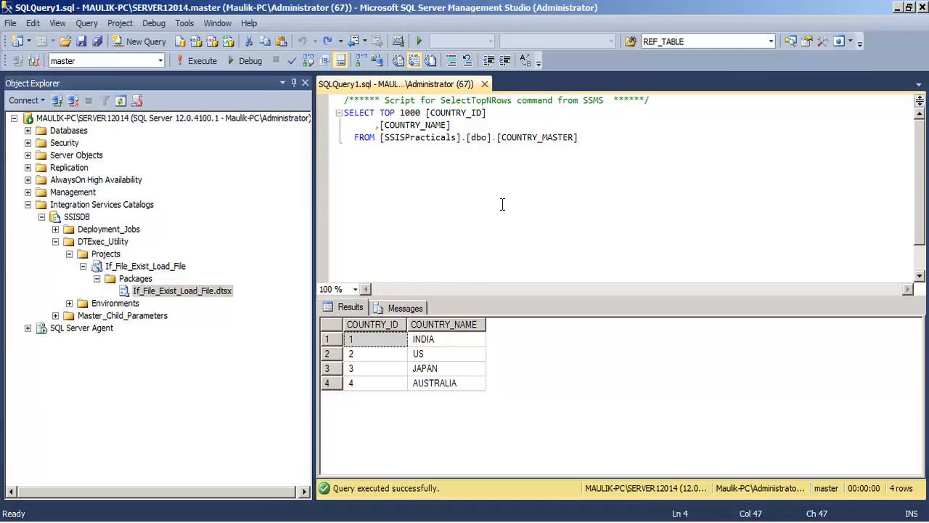
# - Delete all rows from [SSISPracticals].[dbo].[COUNTRY_MASTER], then restore the original SELECT query and rerun it
pyautogui.press('Home')
pyautogui.write('Delete')
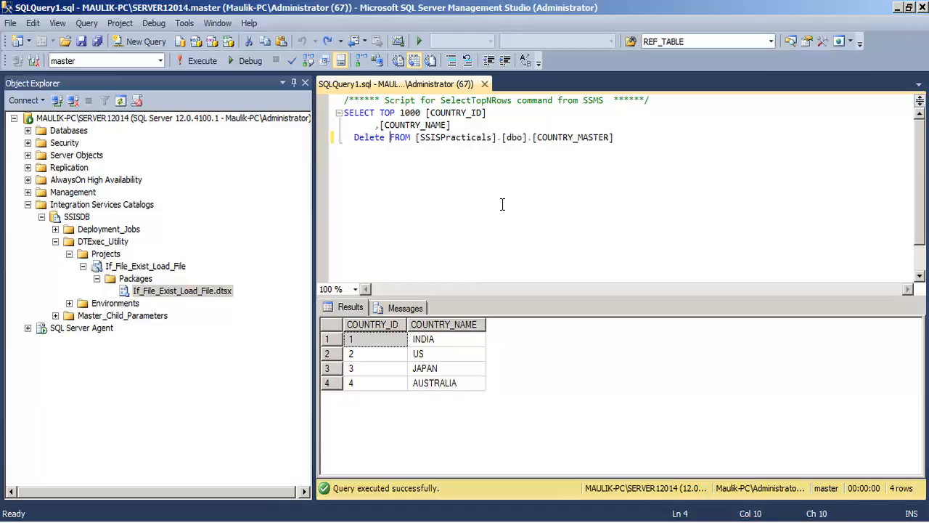
pyautogui.moveTo(654, 129); pyautogui.dragTo(336, 139)
pyautogui.press('F5')
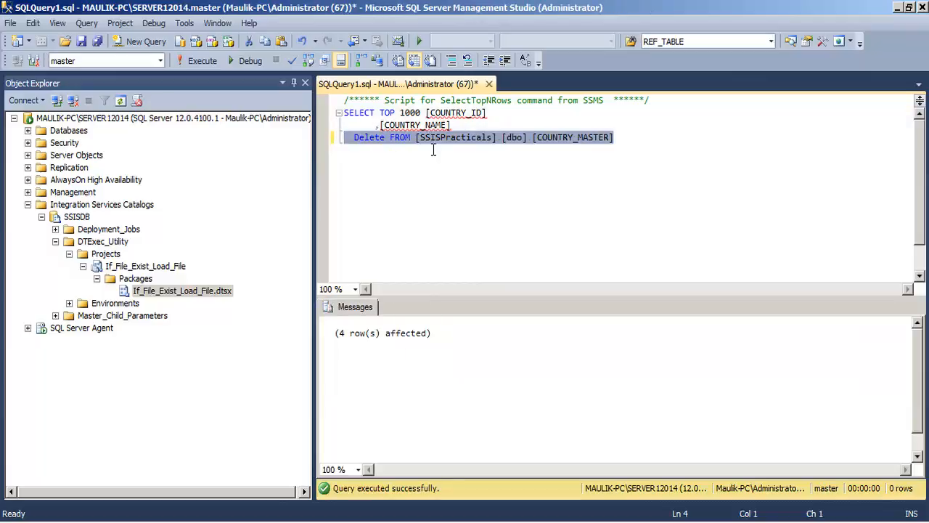
pyautogui.hotkey('ctrl', 'z')
pyautogui.press('F5')
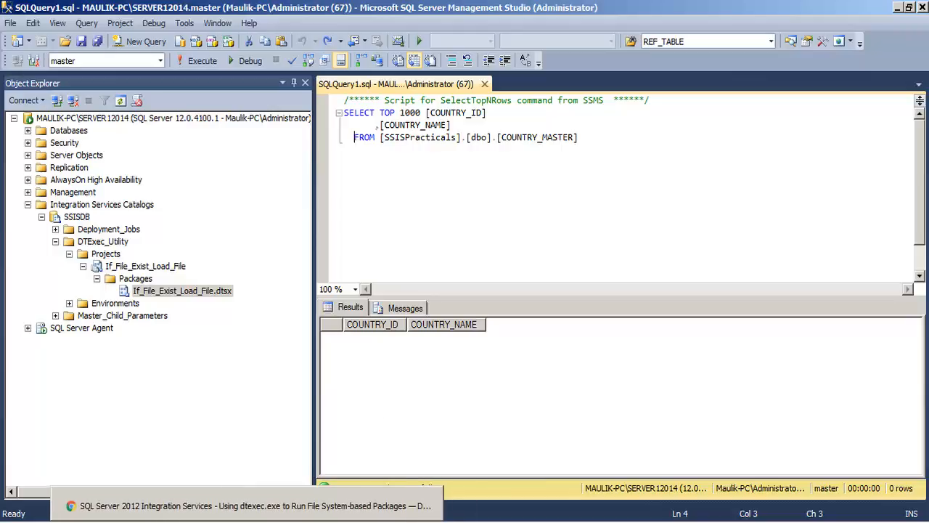
# - Switch to Windows Explorer, locate If_File_Exist_Load_File.dtsx in the project folder under E:\MSBI_Practicals\SSIS, and show its full folder path
pyautogui.click(145, 521)
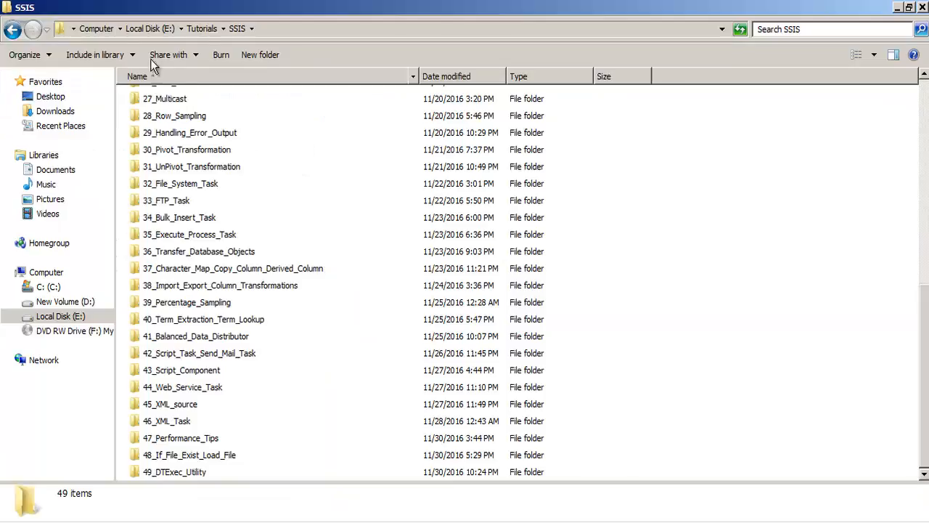
pyautogui.click(149, 29)
pyautogui.doubleClick(179, 116)
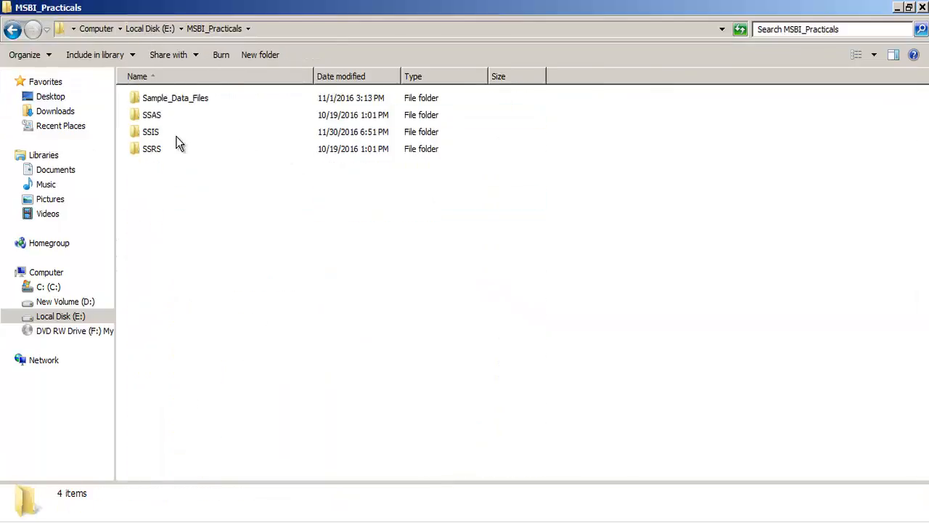
pyautogui.doubleClick(175, 134)
pyautogui.scroll(-2, 179, 166)
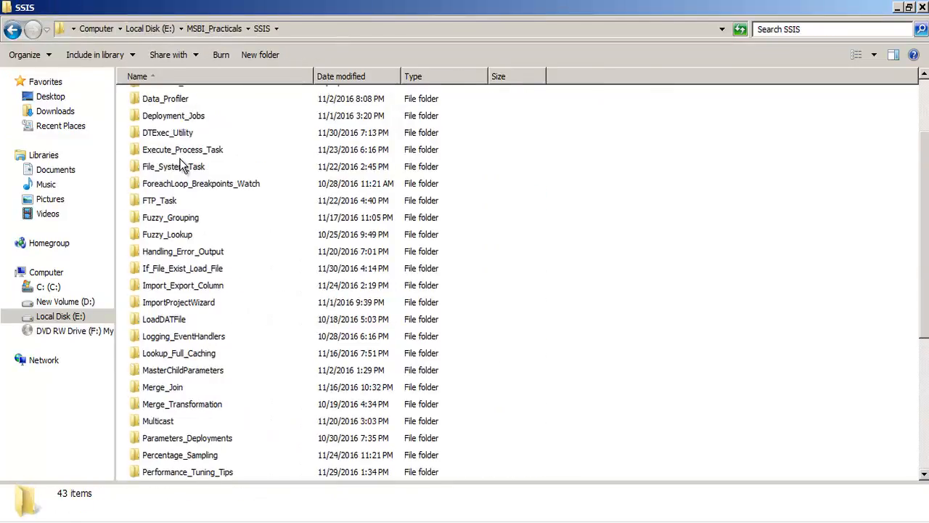
pyautogui.doubleClick(185, 269)
pyautogui.doubleClick(170, 116)
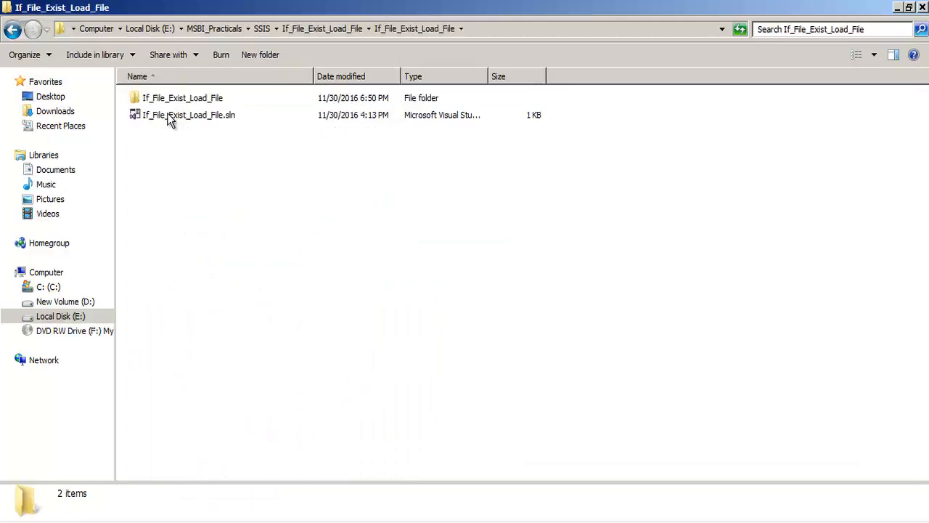
pyautogui.doubleClick(167, 97)
pyautogui.click(234, 183)
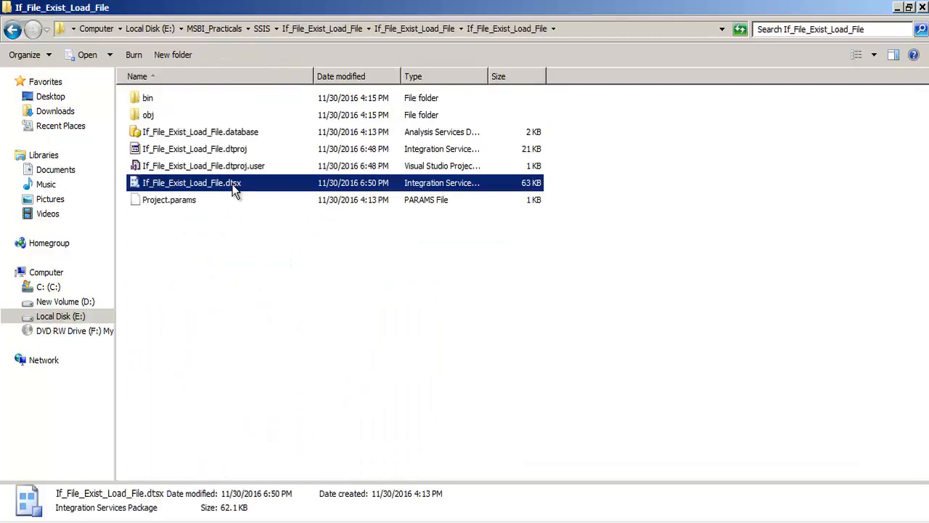
pyautogui.click(568, 27)
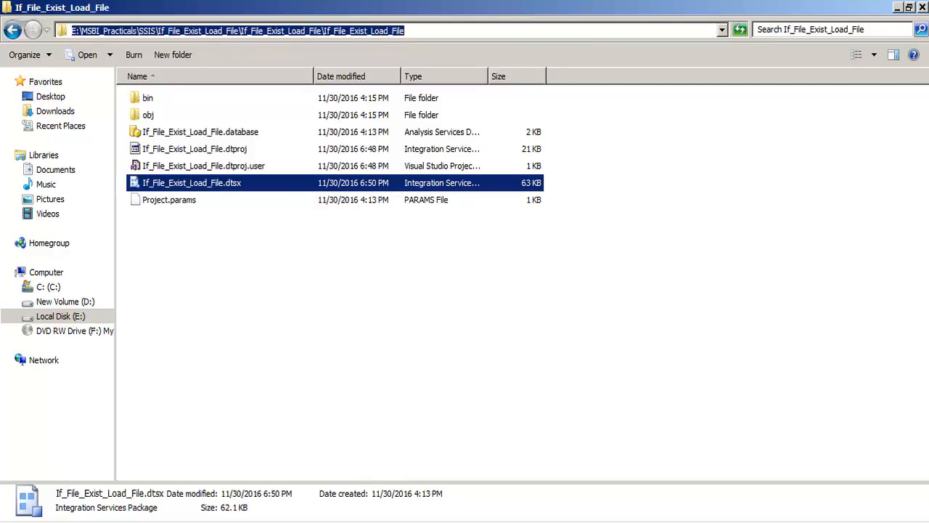
# - Switch to the commands file in Notepad and examine the physical-folder command's /f option and .dtsx file path
pyautogui.hotkey('alt', 'Tab')
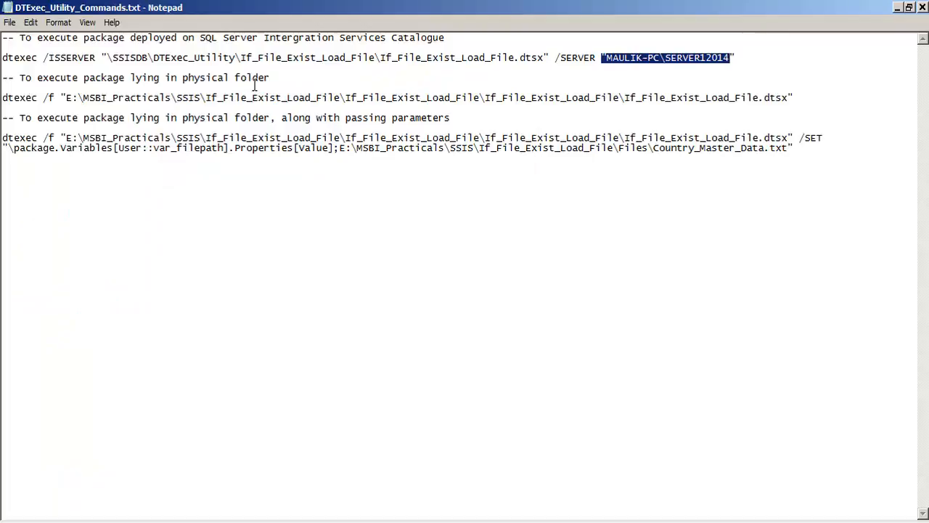
pyautogui.moveTo(269, 77); pyautogui.dragTo(2, 78)
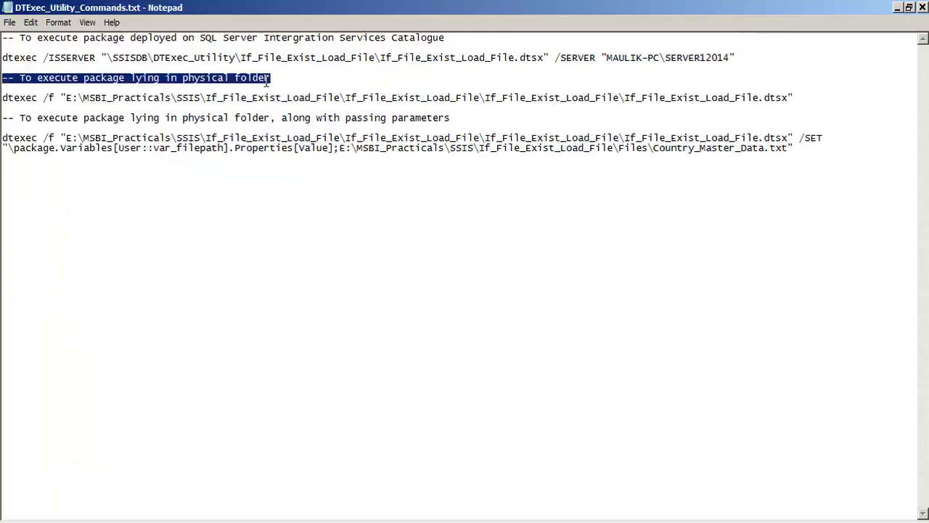
pyautogui.moveTo(39, 98); pyautogui.dragTo(54, 95)
pyautogui.click(61, 97)
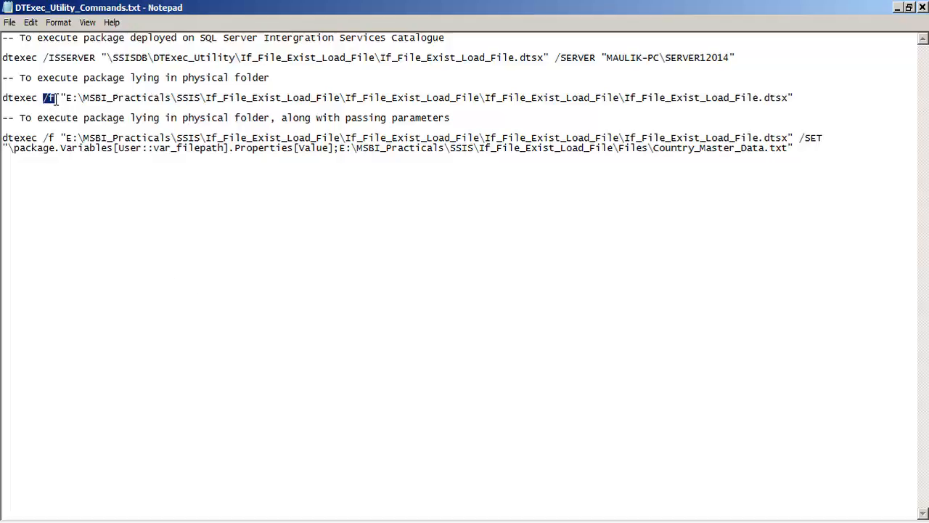
pyautogui.click(96, 167)
pyautogui.moveTo(59, 97); pyautogui.dragTo(808, 100)
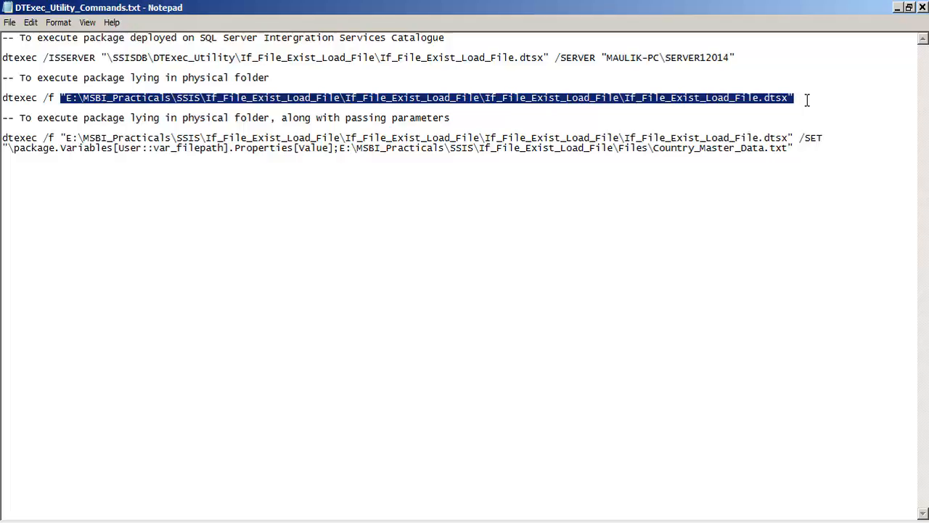
pyautogui.click(587, 100)
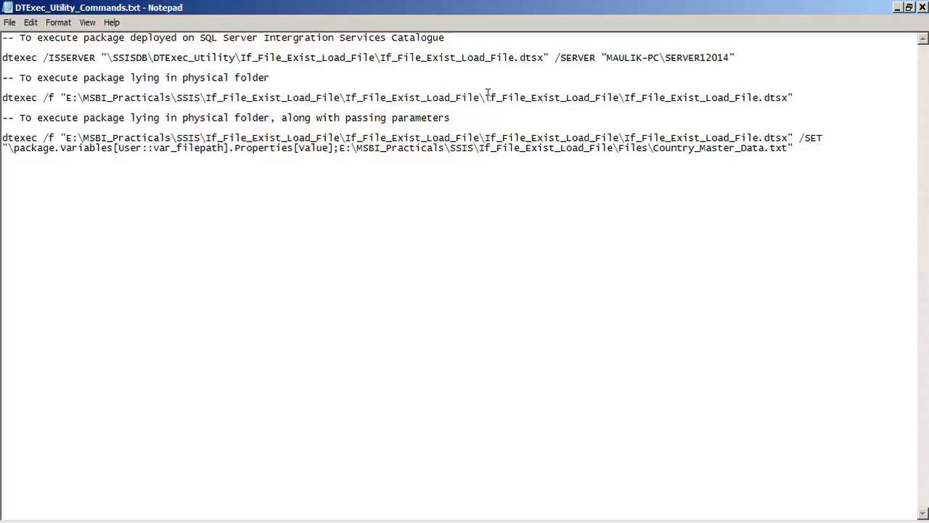
pyautogui.moveTo(487, 98); pyautogui.dragTo(619, 99)
pyautogui.click(632, 189)
# - Copy the full dtexec /f command for the package in the physical folder, without the /SET option
pyautogui.moveTo(2, 97); pyautogui.dragTo(12, 132)
pyautogui.click(806, 117)
pyautogui.moveTo(794, 97); pyautogui.dragTo(3, 98)
pyautogui.rightClick(59, 92)
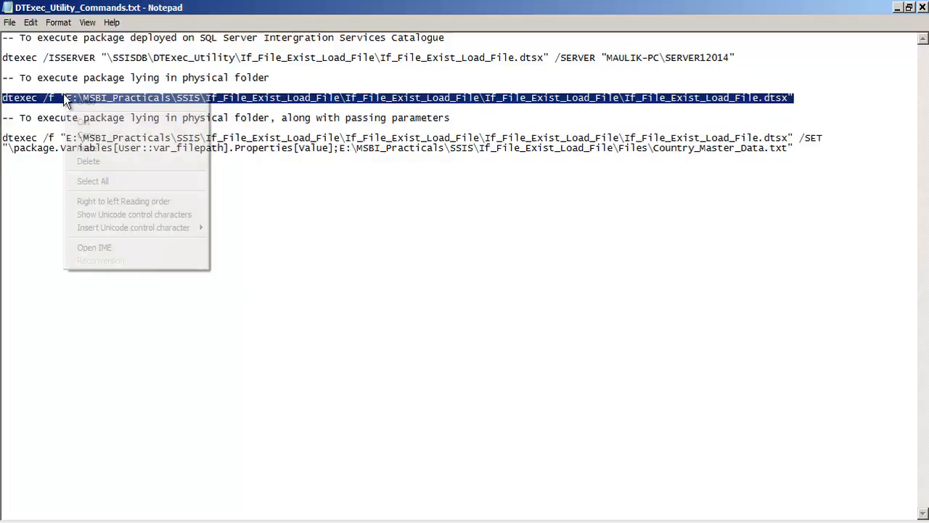
pyautogui.click(92, 134)
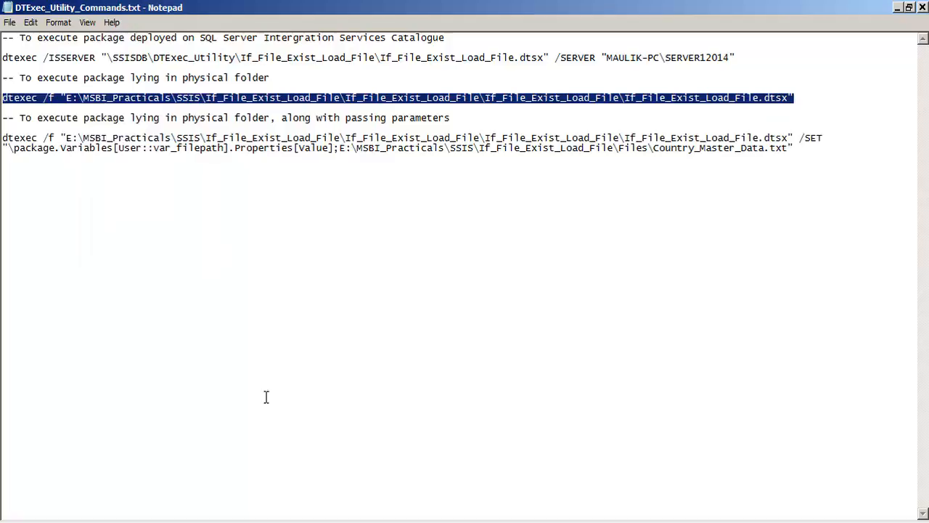
# - Switch to the Command Prompt, paste the copied dtexec /f command, and run it
pyautogui.hotkey('alt', 'Tab')
pyautogui.click(6, 8)
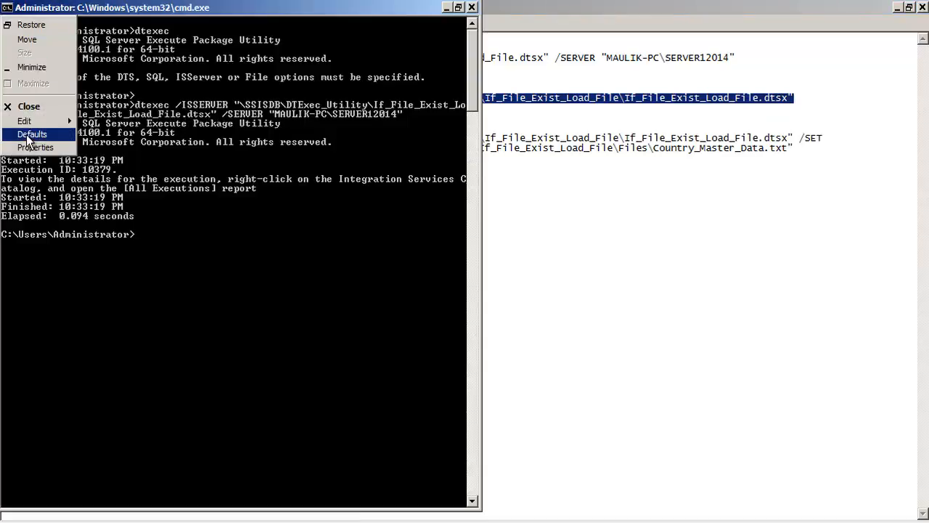
pyautogui.moveTo(29, 121)
pyautogui.click(96, 149)
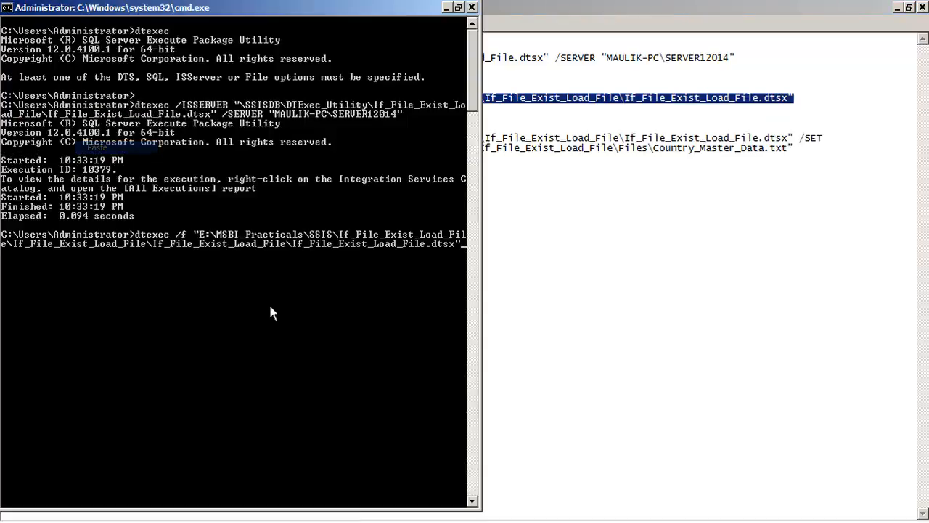
pyautogui.press('Return')
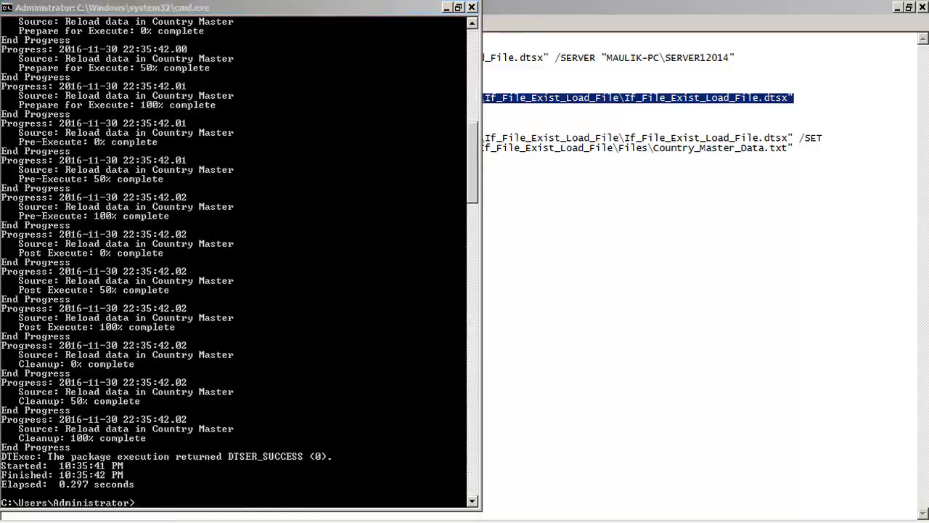
# - Switch to SQL Server Management Studio and execute the SELECT query to check COUNTRY_MASTER after the file-based run
pyautogui.hotkey('alt', 'Tab')
pyautogui.click(605, 146)
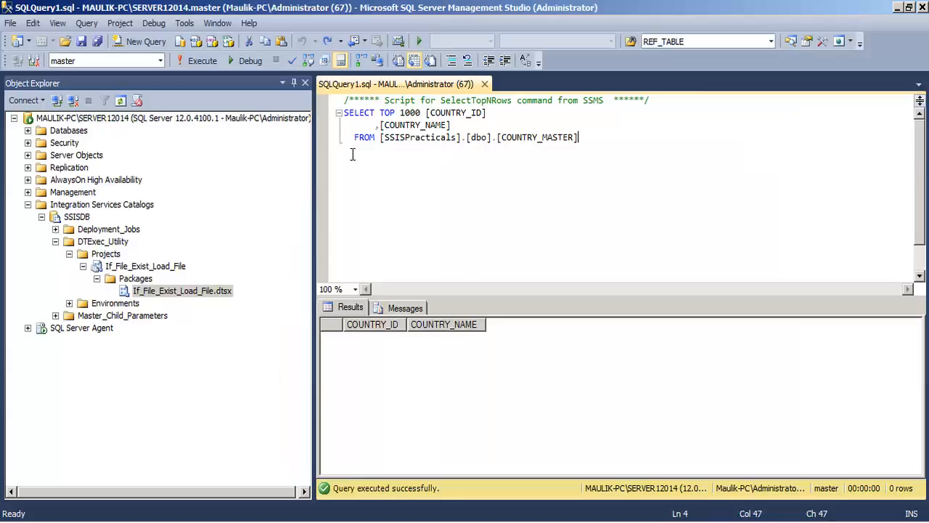
pyautogui.click(198, 61)
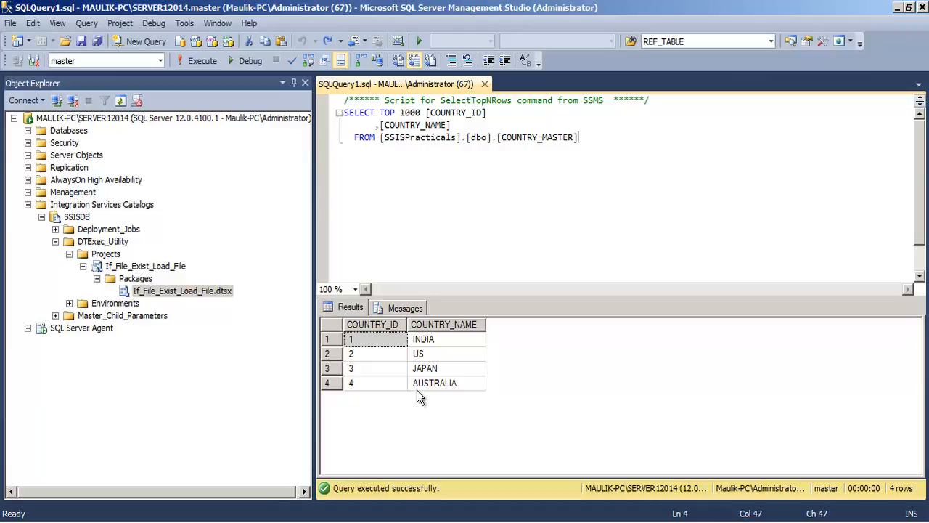
# - Clear COUNTRY_MASTER again with a Delete statement, revert the query text to the SELECT, and execute it
pyautogui.click(438, 232)
pyautogui.press('Home')
pyautogui.write('Delete')
pyautogui.moveTo(620, 140); pyautogui.dragTo(325, 139)
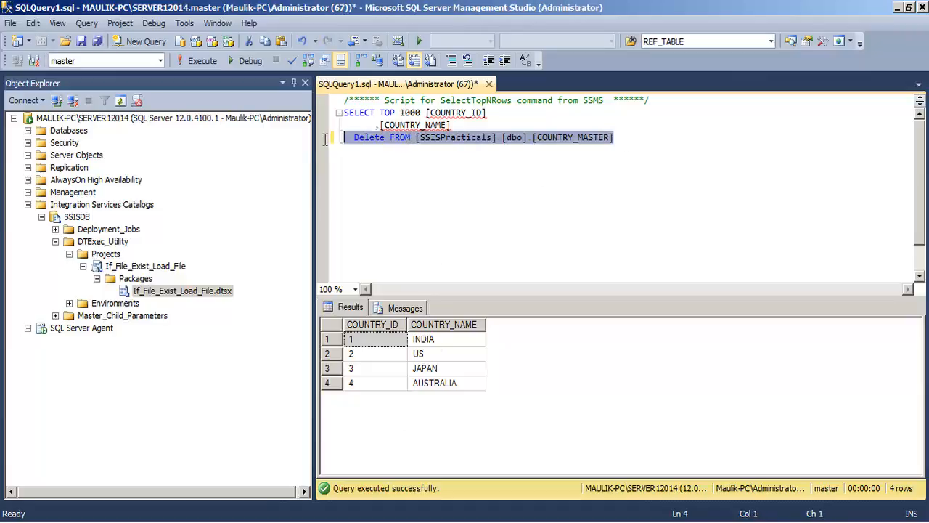
pyautogui.press('F5')
pyautogui.hotkey('ctrl', 'z')
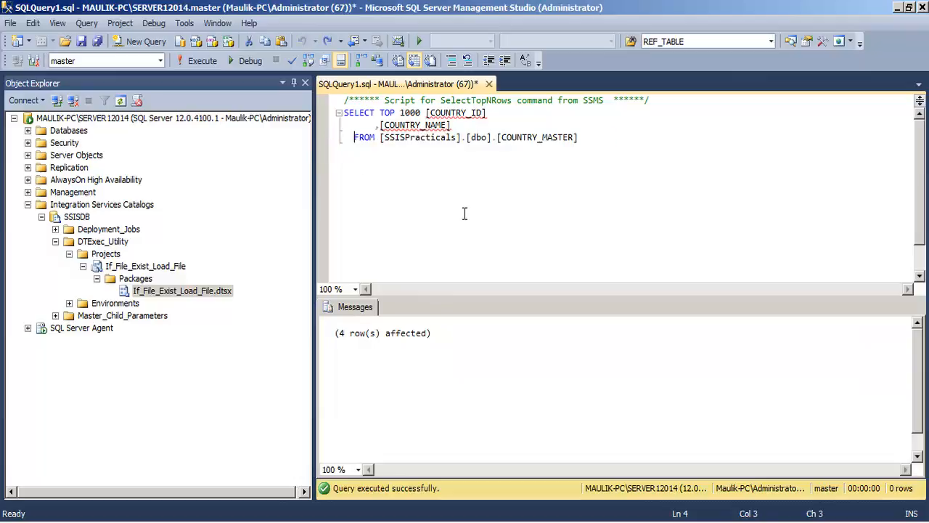
pyautogui.press('F5')
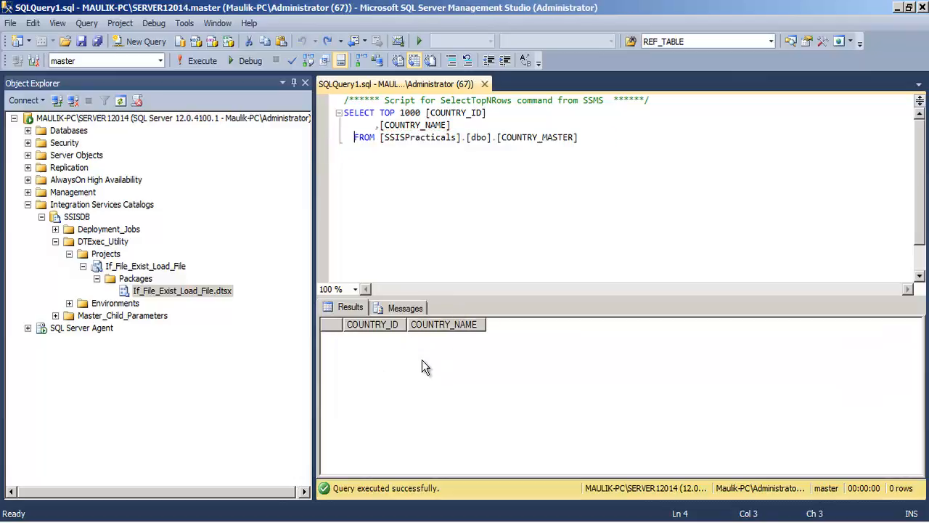
# - Switch to Visual Studio and check the name and full file path value of the package variable var_filepath
pyautogui.moveTo(319, 521)
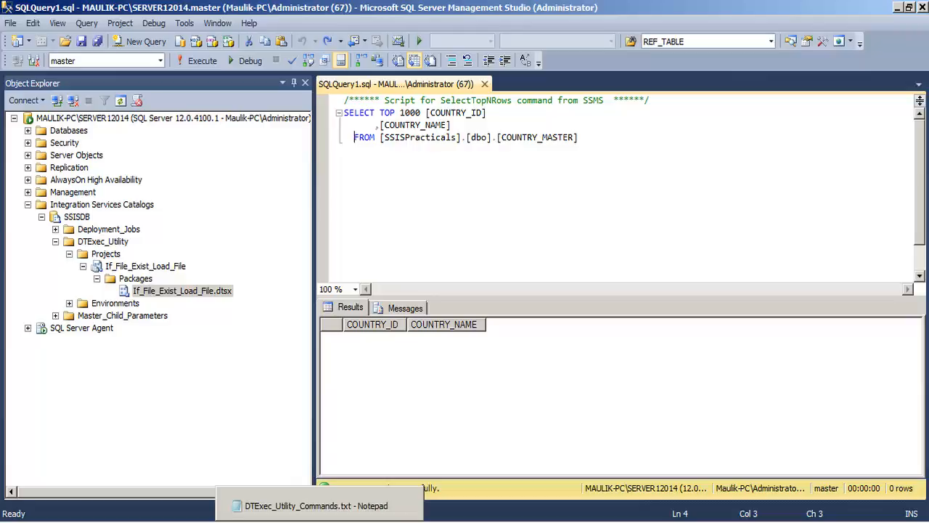
pyautogui.click(319, 520)
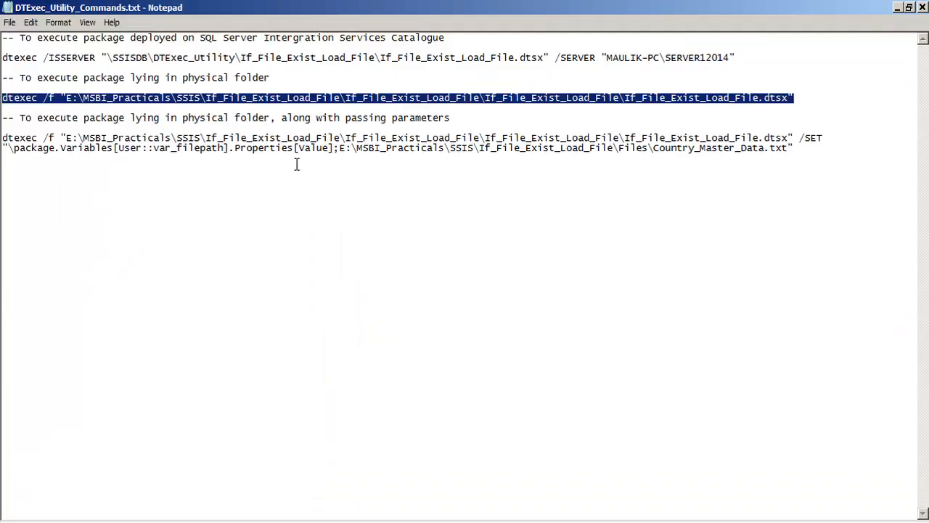
pyautogui.click(342, 520)
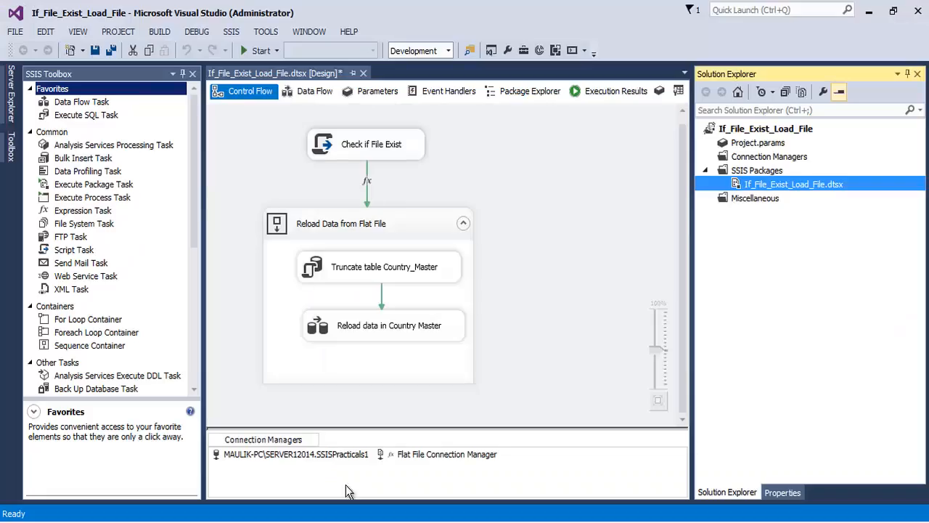
pyautogui.click(388, 150)
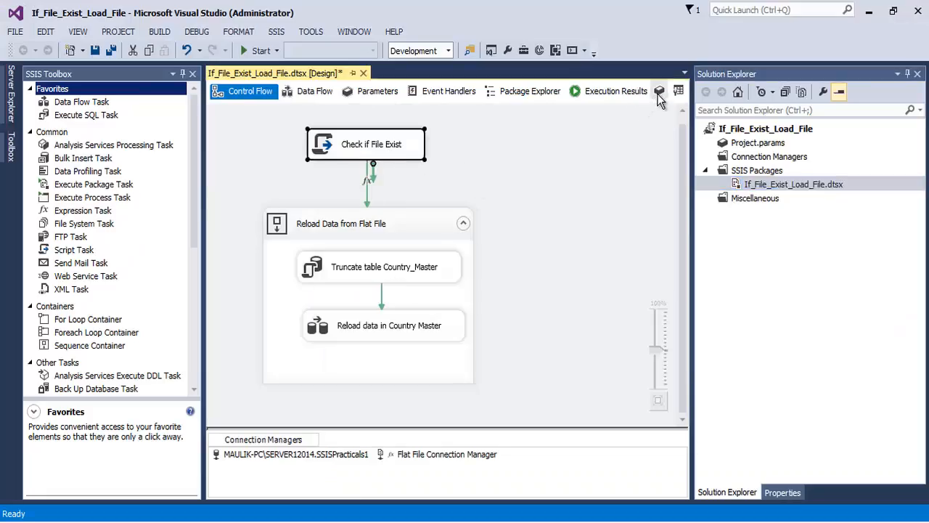
pyautogui.click(661, 90)
pyautogui.click(72, 126)
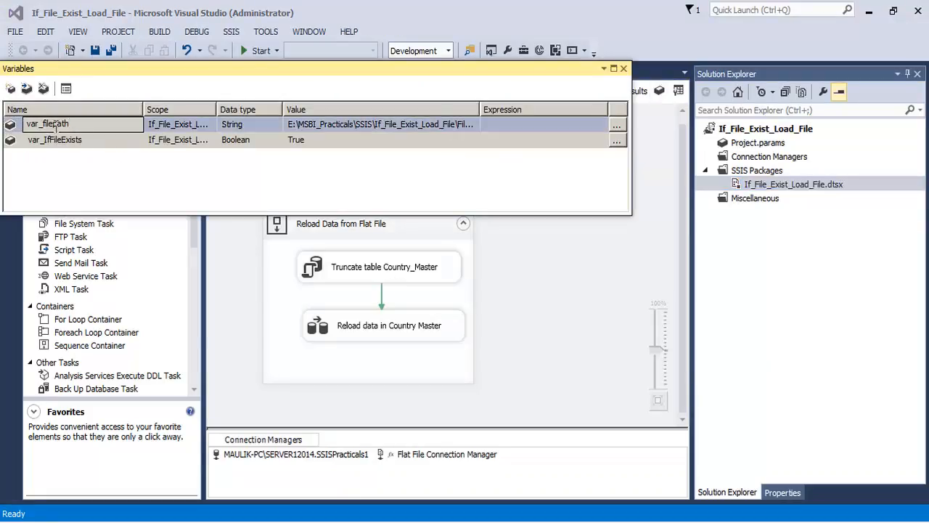
pyautogui.click(65, 125)
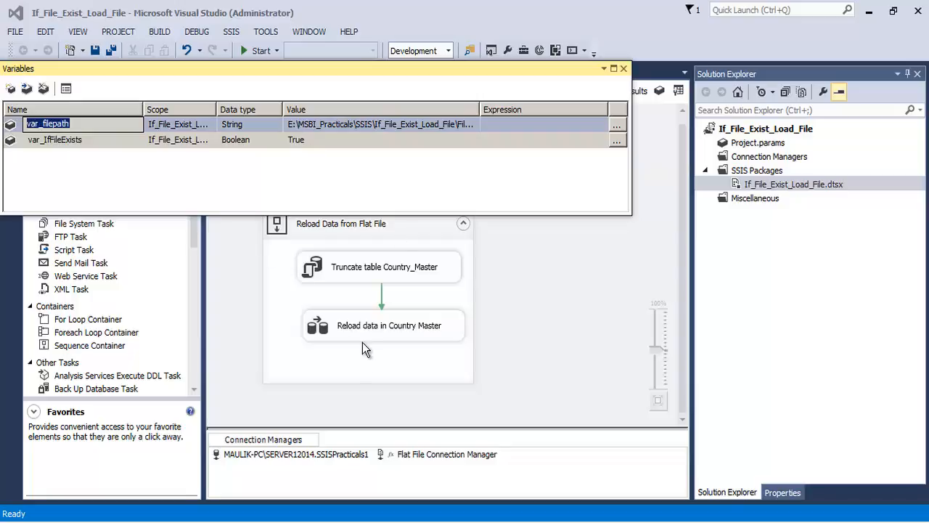
pyautogui.moveTo(481, 108); pyautogui.dragTo(608, 110)
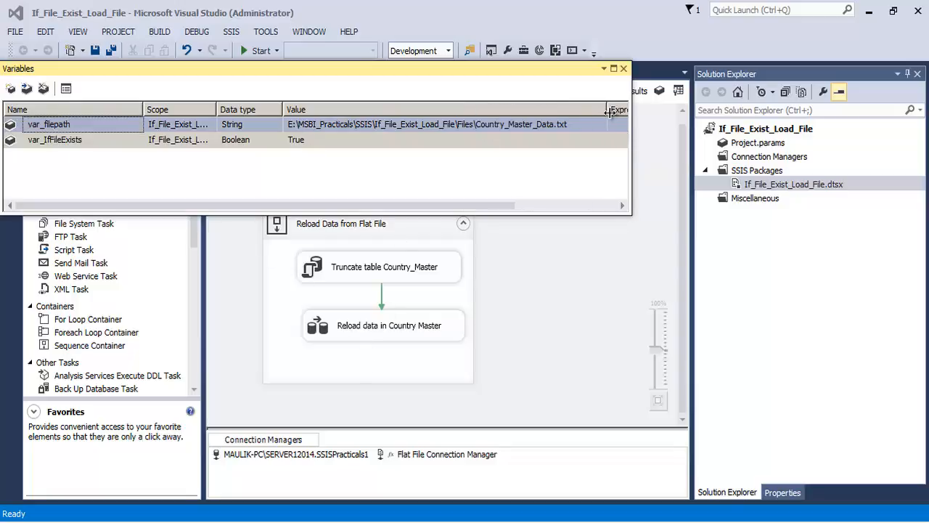
pyautogui.click(52, 127)
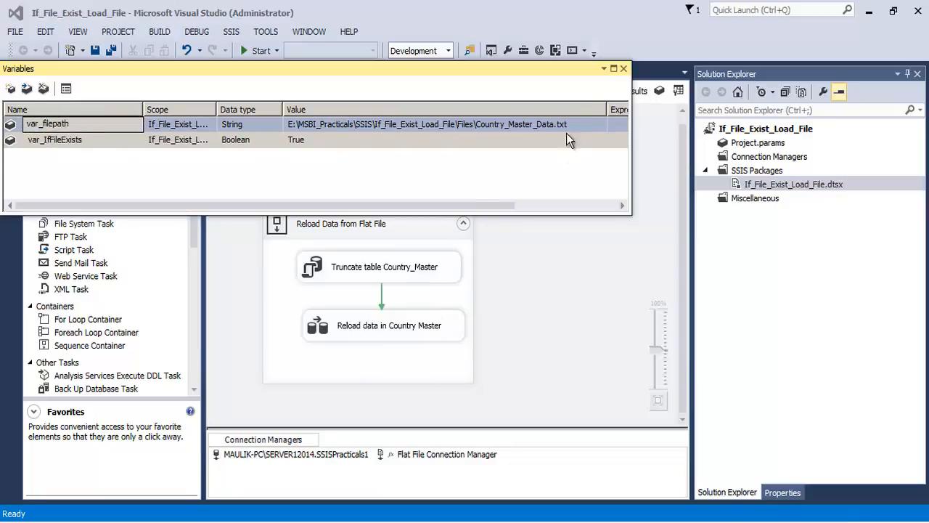
pyautogui.click(623, 69)
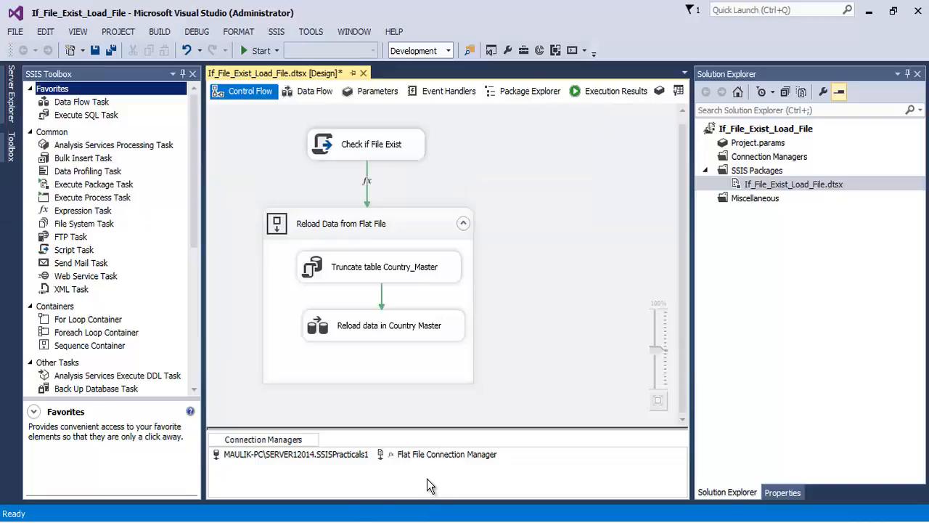
# - Switch to the DTExec_Utility_Commands.txt file in Notepad and examine the dtexec /f package path in the command that passes parameters
pyautogui.click(340, 521)
pyautogui.click(135, 175)
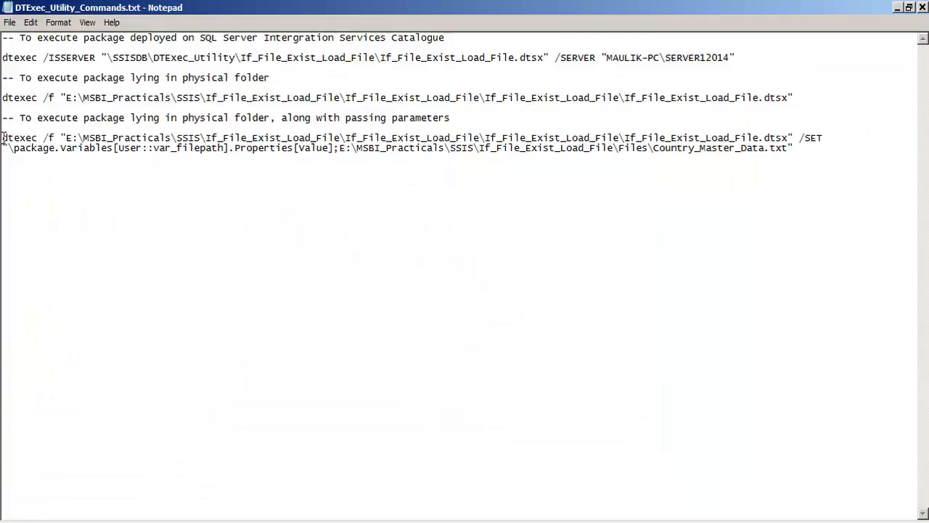
pyautogui.moveTo(2, 138); pyautogui.dragTo(38, 136)
pyautogui.click(44, 137)
pyautogui.moveTo(45, 138); pyautogui.dragTo(581, 135)
pyautogui.click(123, 193)
pyautogui.hotkey('shift', 'Home')
pyautogui.moveTo(796, 133); pyautogui.dragTo(796, 137)
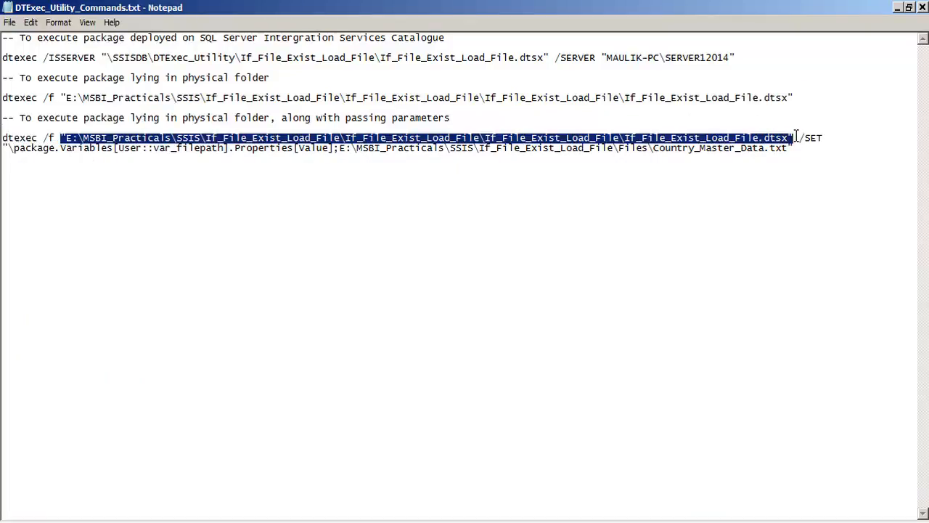
pyautogui.click(805, 191)
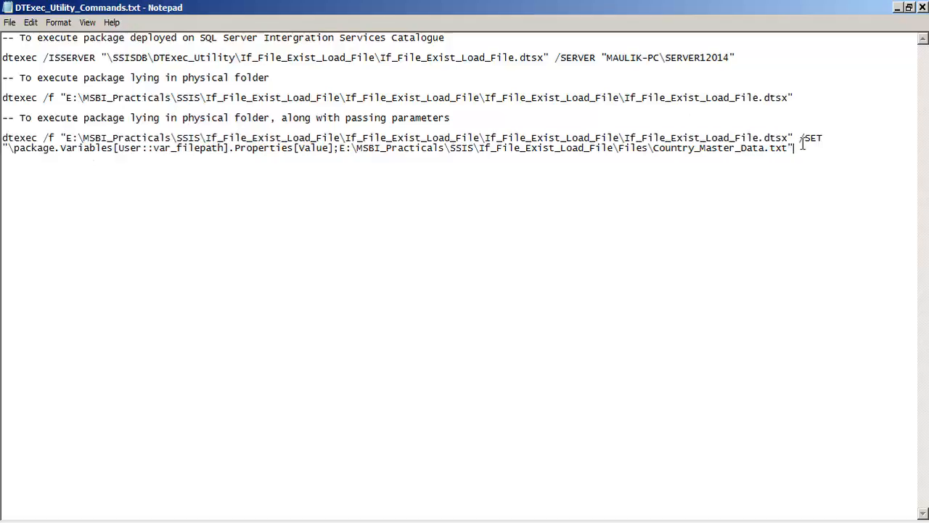
# - Examine the /SET option and the \package prefix of its argument in the parameterised dtexec command
pyautogui.moveTo(801, 138); pyautogui.dragTo(824, 138)
pyautogui.moveTo(798, 137); pyautogui.dragTo(824, 138)
pyautogui.click(827, 168)
pyautogui.doubleClick(786, 139)
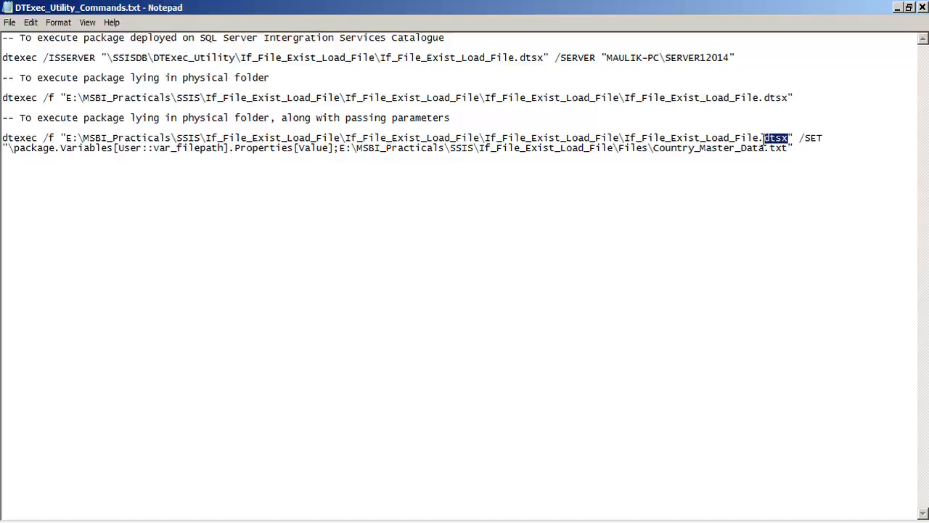
pyautogui.click(792, 181)
pyautogui.moveTo(8, 149); pyautogui.dragTo(53, 151)
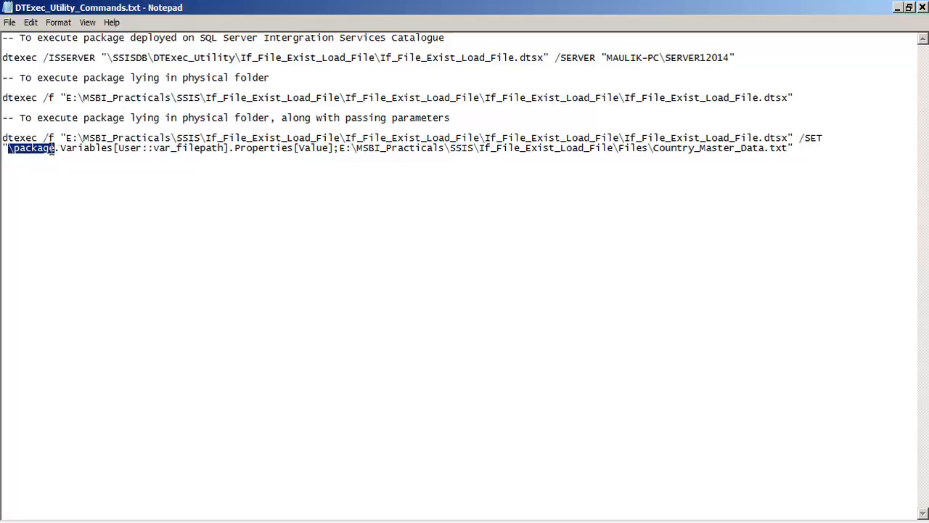
# - Switch to Visual Studio and check the full scope of the var_filepath variable
pyautogui.click(266, 521)
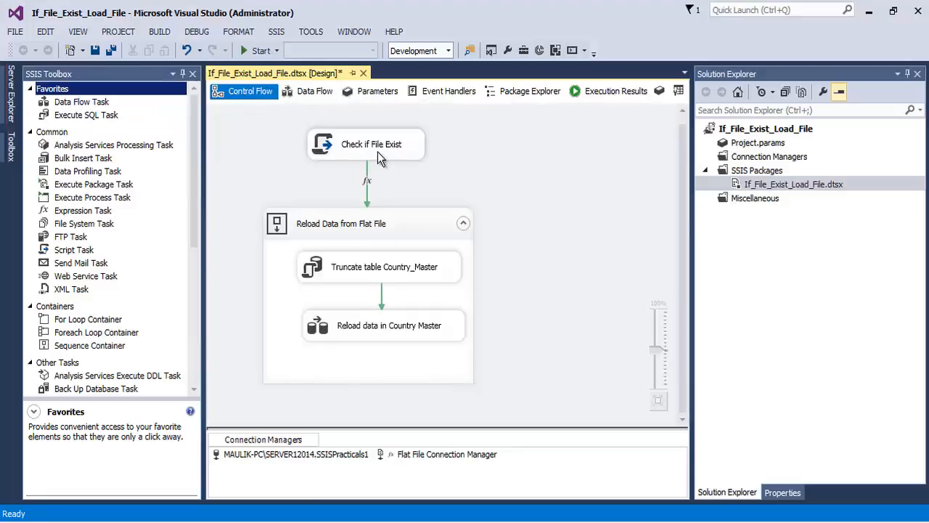
pyautogui.click(659, 91)
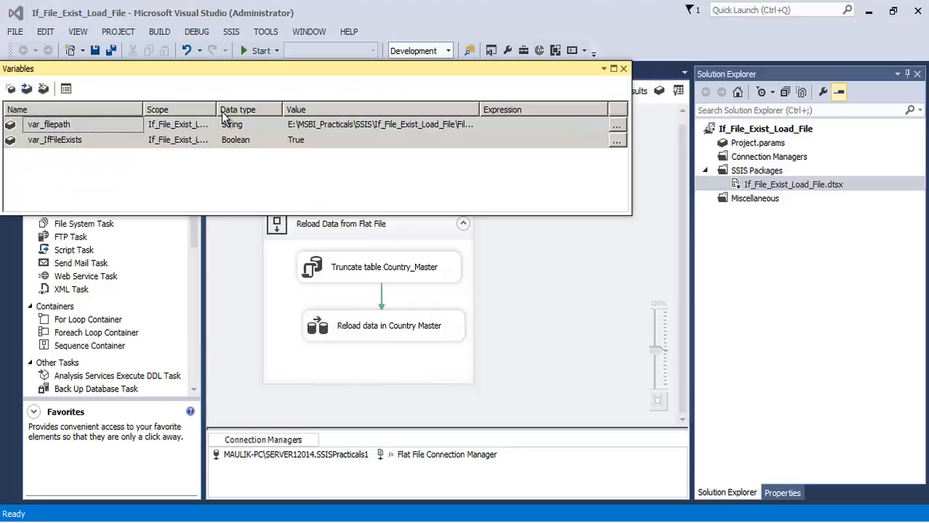
pyautogui.moveTo(216, 109); pyautogui.dragTo(326, 110)
pyautogui.click(189, 128)
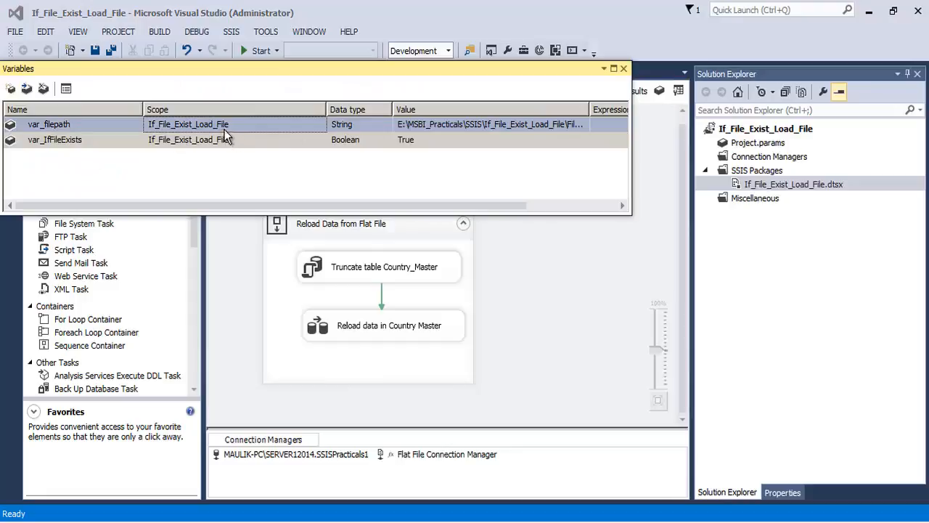
pyautogui.click(623, 68)
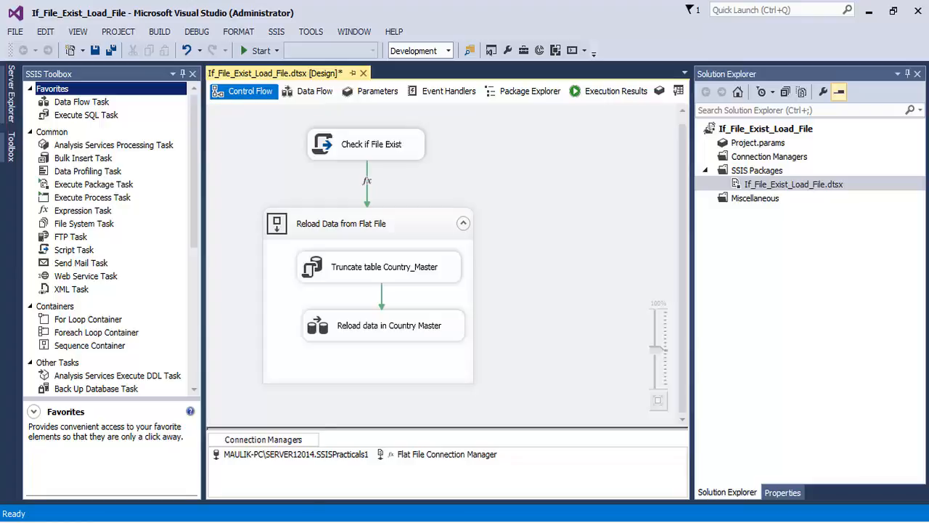
# - Switch back to Notepad and examine the \package.Variables[User::var_filepath] part of the /SET argument
pyautogui.hotkey('alt', 'Tab')
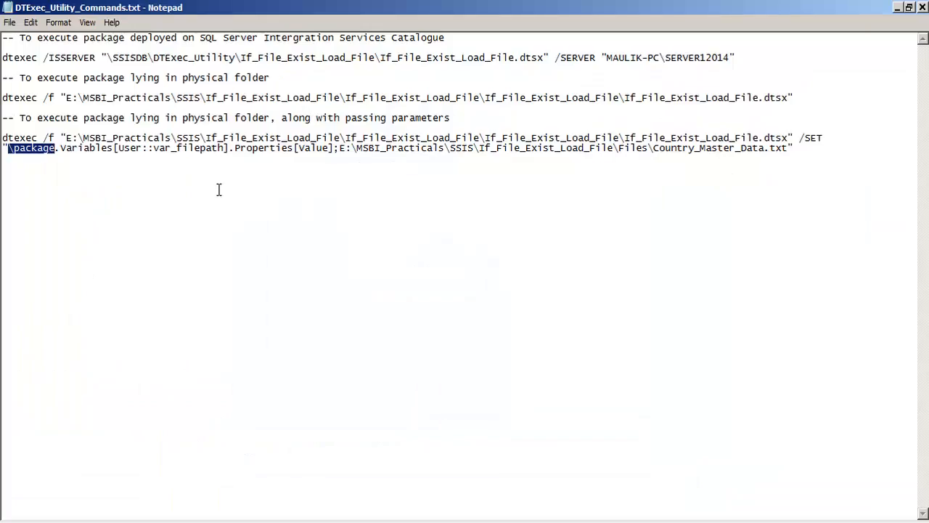
pyautogui.click(21, 148)
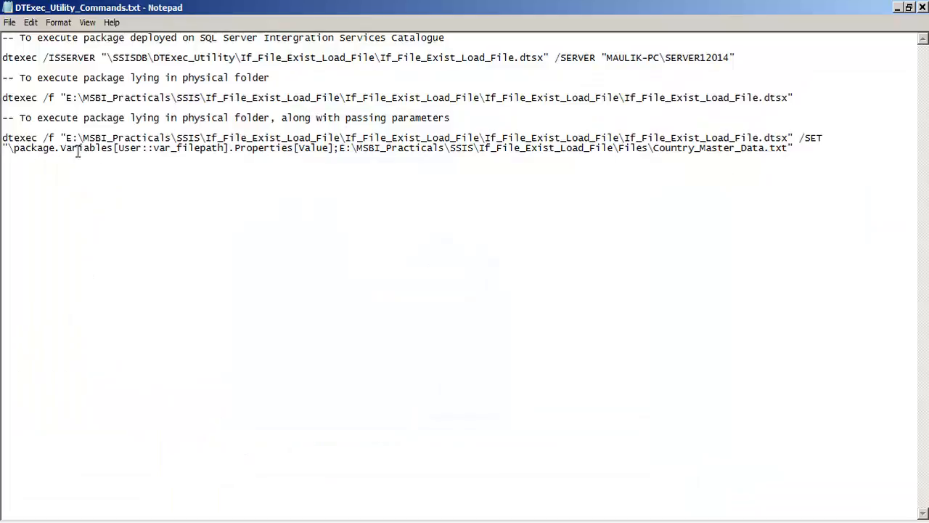
pyautogui.moveTo(62, 149); pyautogui.dragTo(113, 148)
pyautogui.click(61, 149)
pyautogui.moveTo(12, 148); pyautogui.dragTo(61, 149)
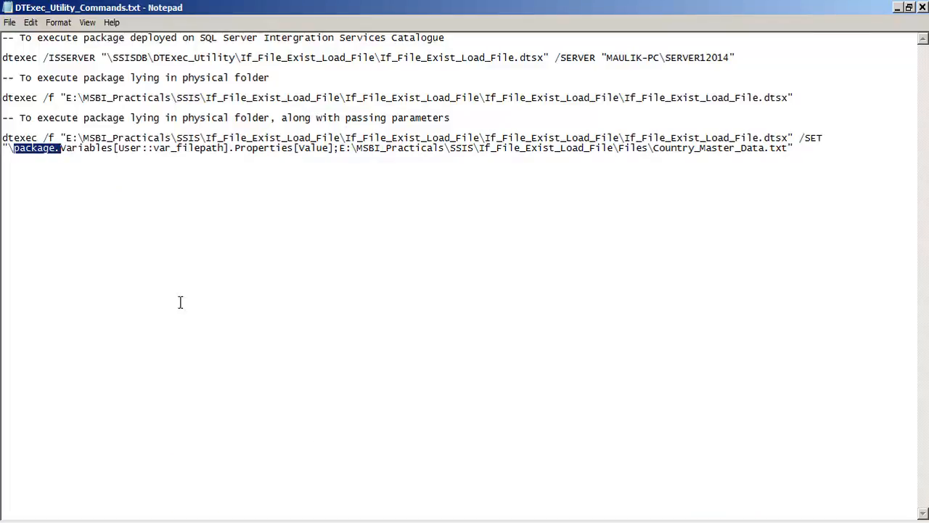
pyautogui.click(145, 231)
pyautogui.moveTo(10, 149); pyautogui.dragTo(56, 157)
pyautogui.moveTo(55, 148); pyautogui.dragTo(228, 157)
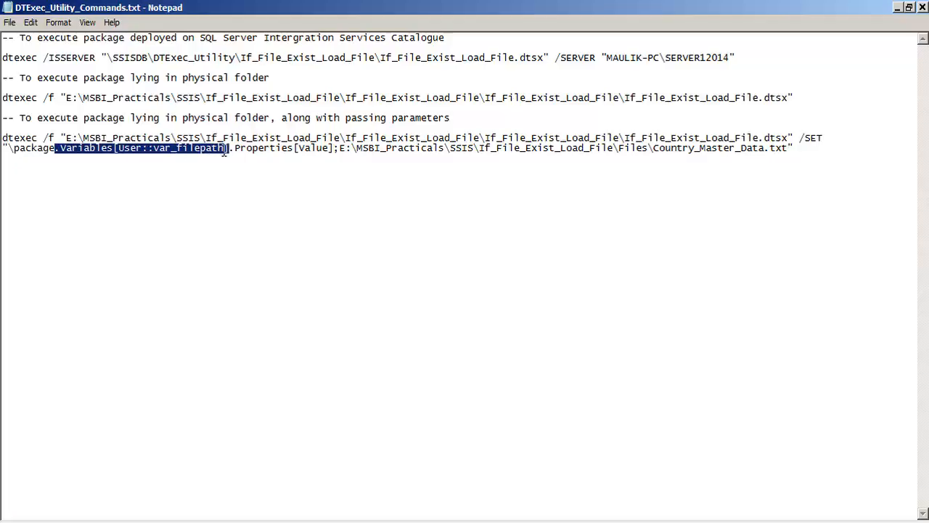
pyautogui.click(181, 148)
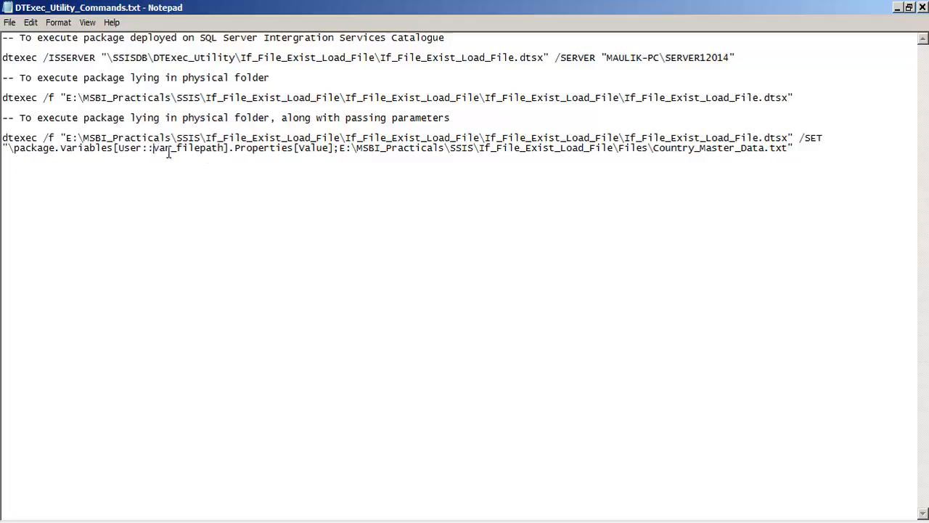
pyautogui.doubleClick(168, 150)
pyautogui.moveTo(119, 148); pyautogui.dragTo(138, 149)
pyautogui.click(194, 179)
# - Examine the Properties[Value] part and the file path after the semicolon in the /SET argument
pyautogui.moveTo(234, 148); pyautogui.dragTo(334, 149)
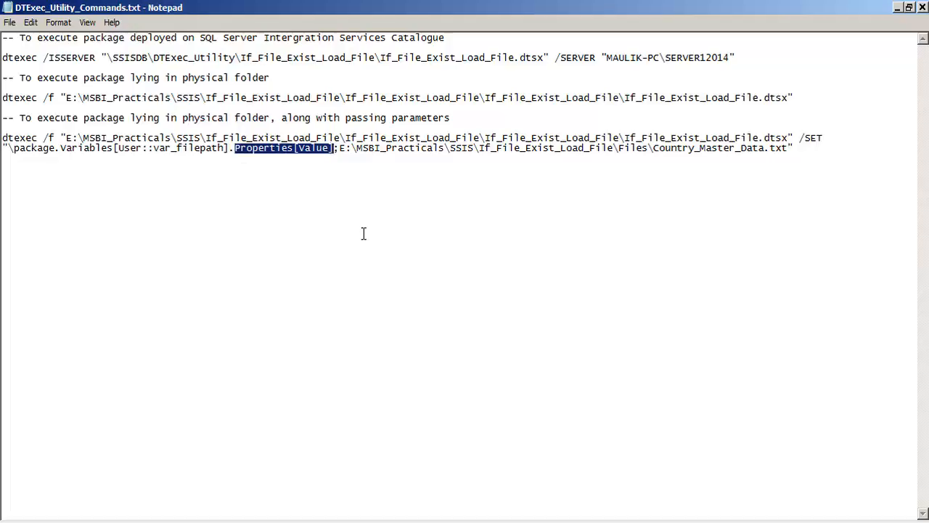
pyautogui.click(352, 148)
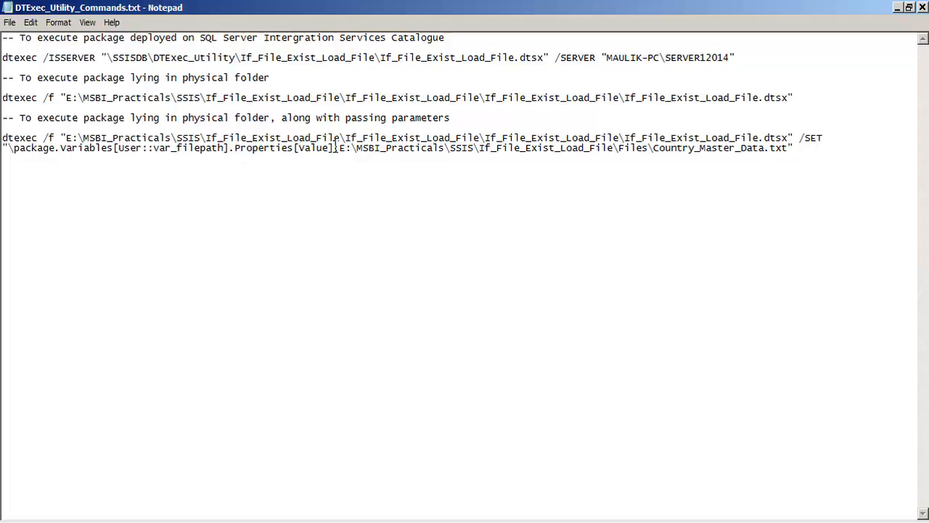
pyautogui.moveTo(334, 148); pyautogui.dragTo(791, 148)
pyautogui.click(361, 218)
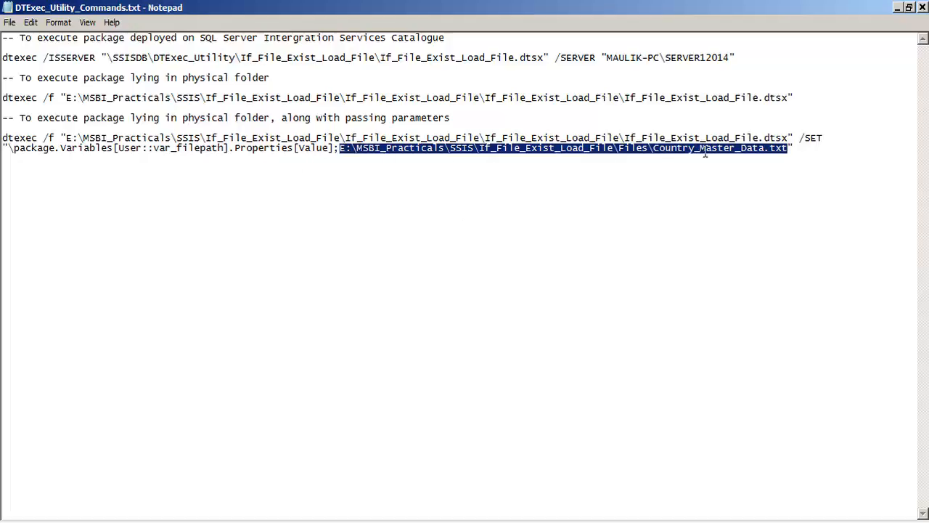
# - Change the file name in the /SET argument to Country_Master_Data1.txt and review the edited option
pyautogui.click(764, 149)
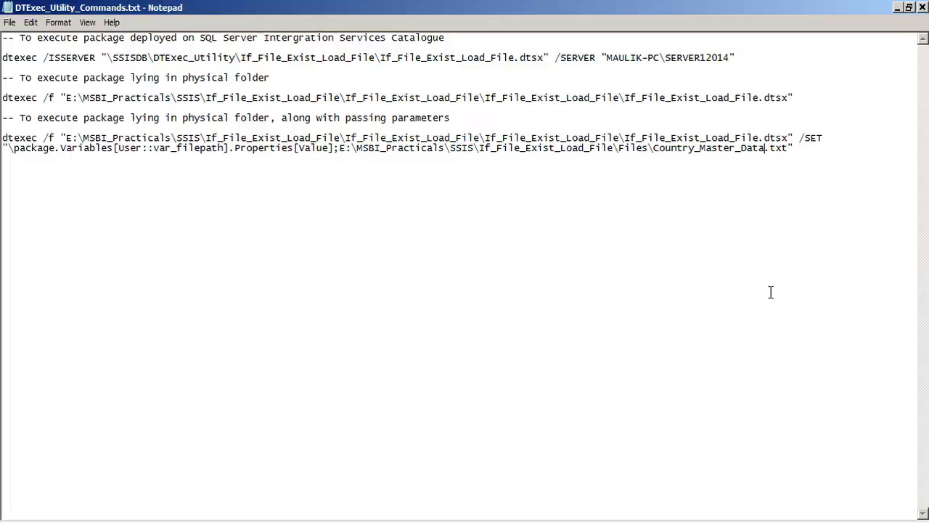
pyautogui.write('1')
pyautogui.moveTo(764, 149)
pyautogui.mouseDown()
pyautogui.moveTo(741, 149)
pyautogui.moveTo(772, 148)
pyautogui.mouseUp()
pyautogui.click(772, 162)
pyautogui.moveTo(800, 149); pyautogui.dragTo(2, 149)
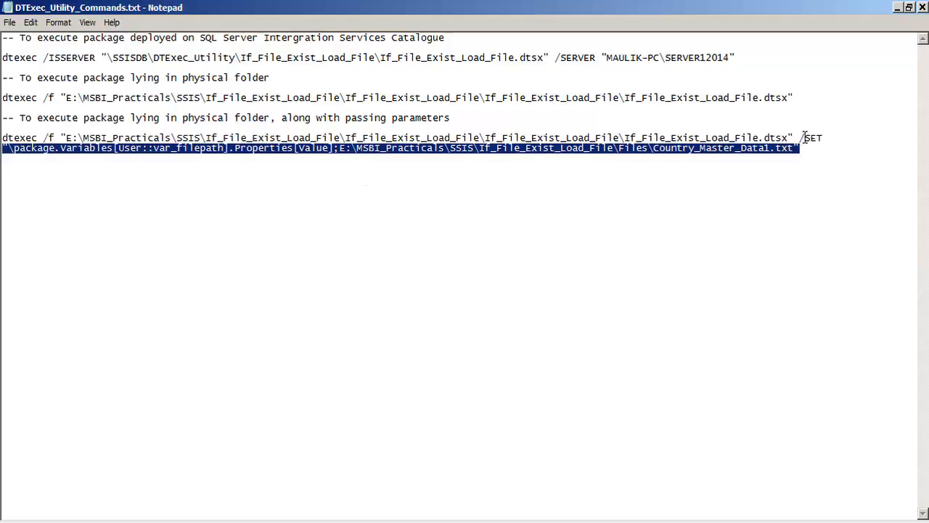
pyautogui.moveTo(800, 138); pyautogui.dragTo(3, 148)
pyautogui.click(771, 148)
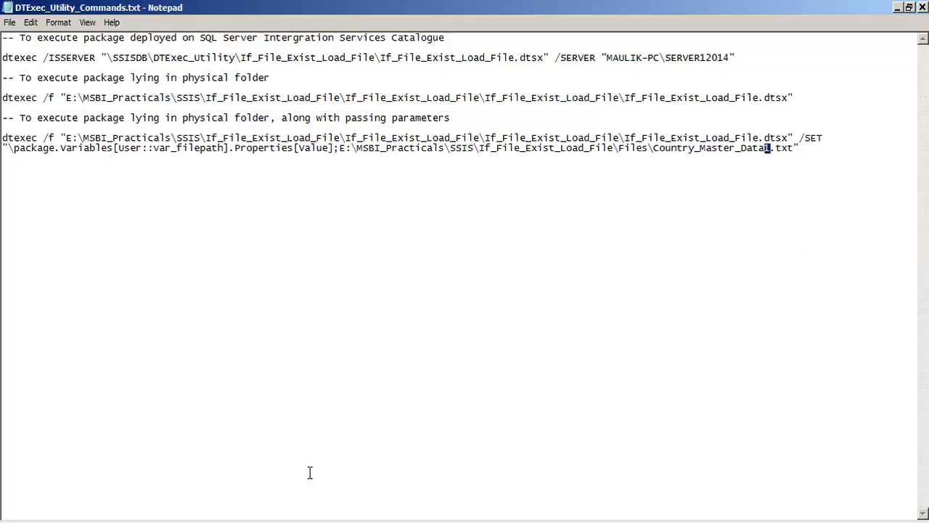
# - Switch to SQL Server Management Studio and execute the SELECT query to check COUNTRY_MASTER before the parameterised run
pyautogui.hotkey('alt', 'Tab')
pyautogui.click(202, 63)
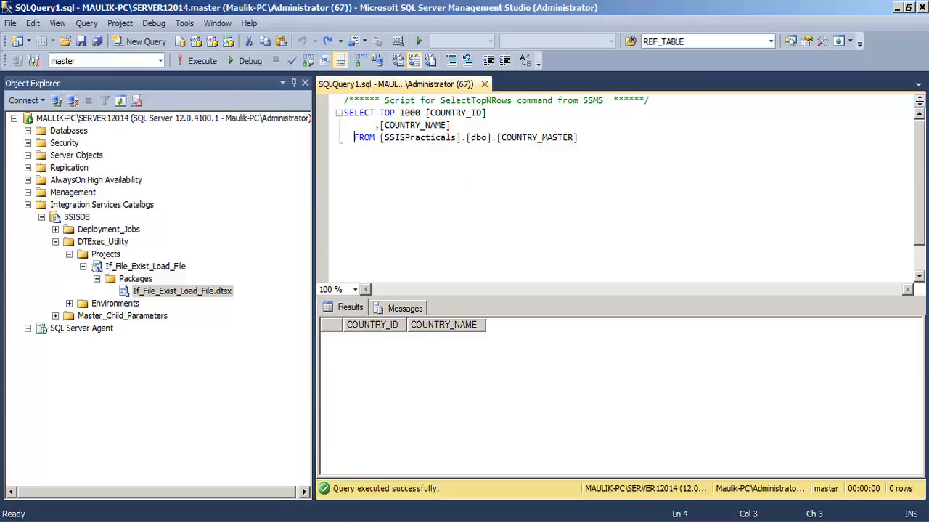
pyautogui.click(355, 522)
# - Return to Notepad and copy the full dtexec /f command with the /SET option pointing to Country_Master_Data1.txt
pyautogui.click(320, 522)
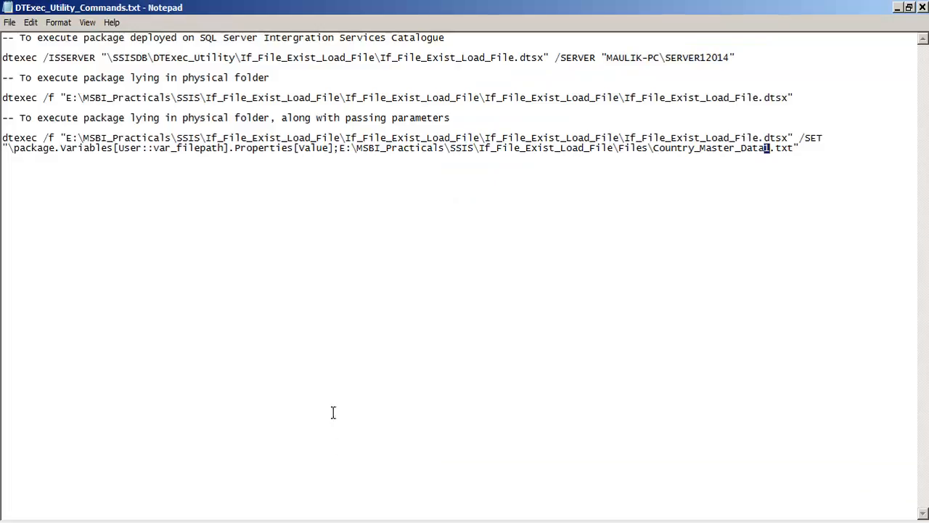
pyautogui.moveTo(798, 147); pyautogui.dragTo(2, 138)
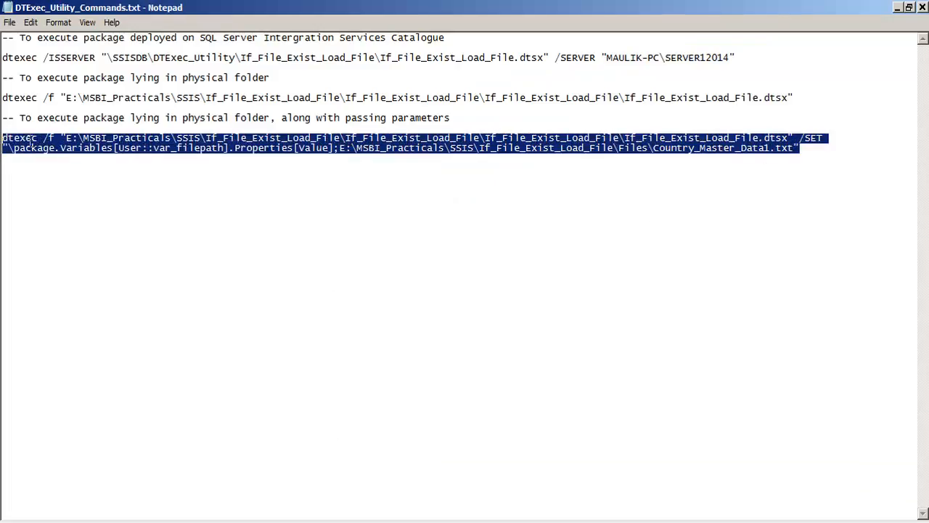
pyautogui.rightClick(31, 141)
pyautogui.click(53, 182)
# - Switch to the Command Prompt, clear its screen with cls, and return to the command file in Notepad
pyautogui.hotkey('alt', 'Tab')
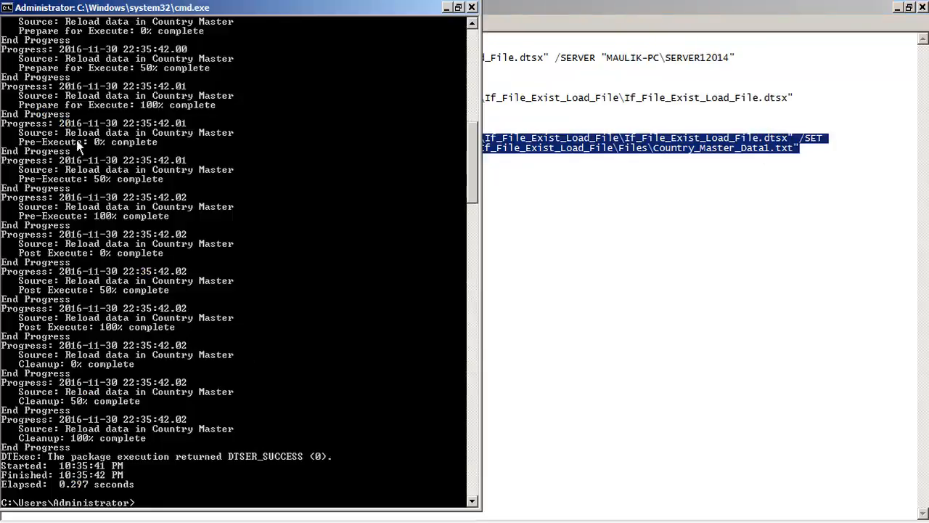
pyautogui.click(5, 8)
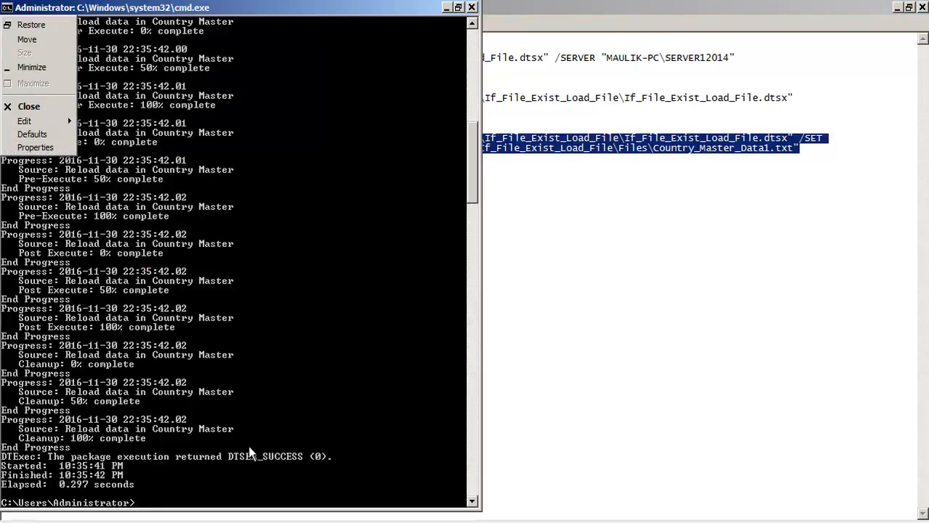
pyautogui.press('Escape')
pyautogui.write('cls')
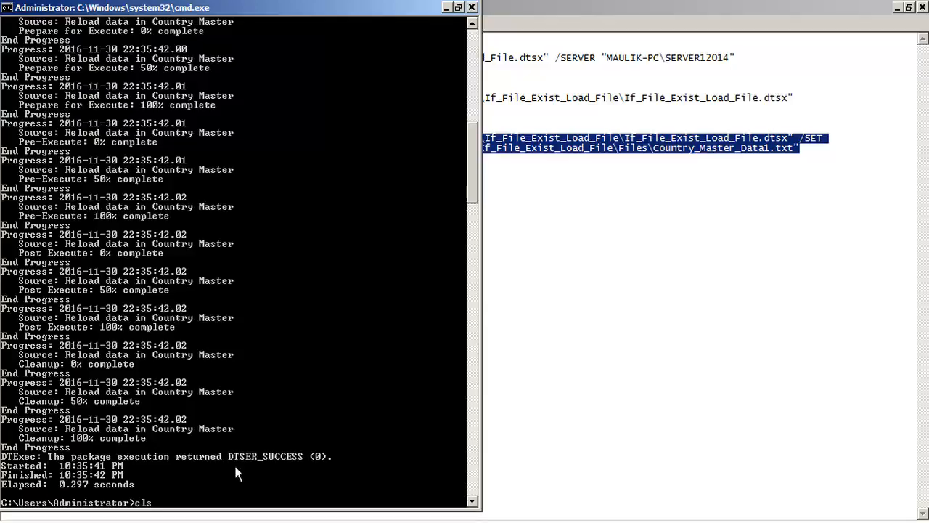
pyautogui.press('Return')
pyautogui.click(533, 160)
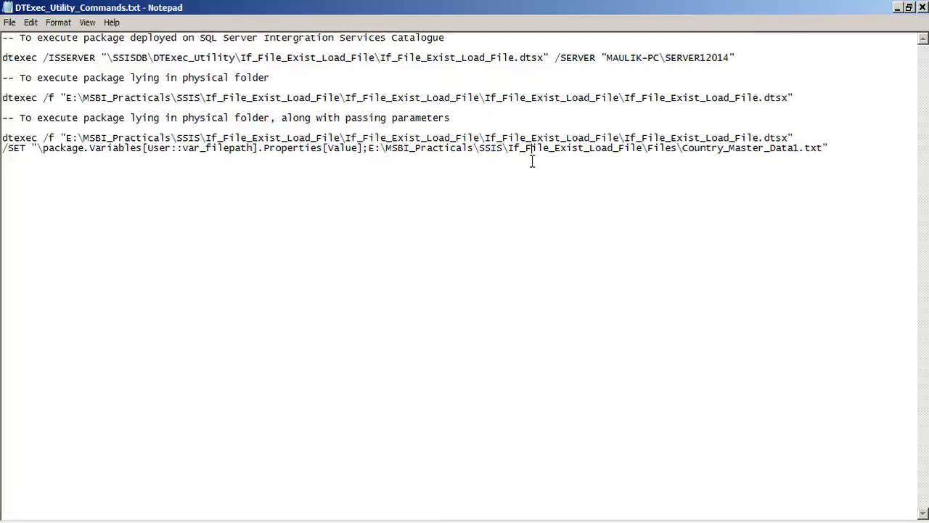
# - Copy the full dtexec /f command with the /SET path to Country_Master_Data1.txt from Notepad and run it in the Command Prompt
pyautogui.moveTo(828, 148); pyautogui.dragTo(2, 138)
pyautogui.rightClick(44, 141)
pyautogui.click(65, 183)
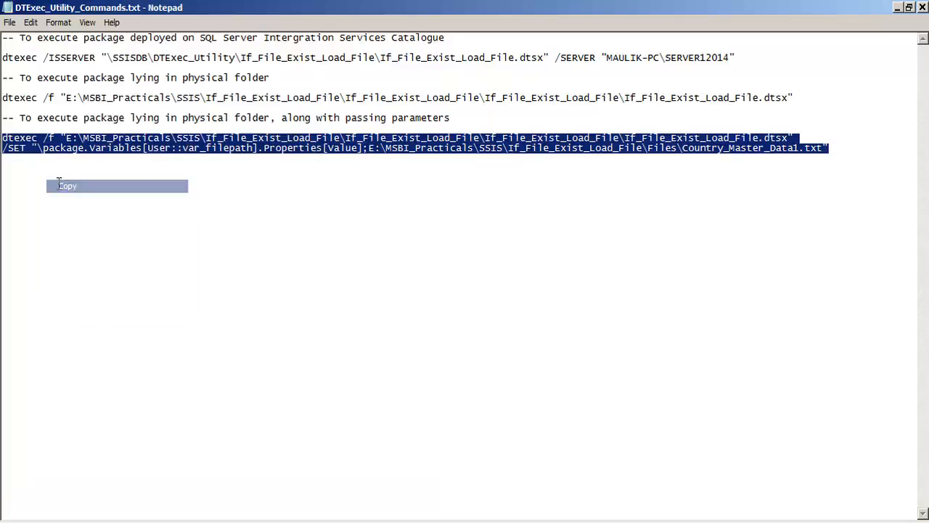
pyautogui.hotkey('alt', 'Tab')
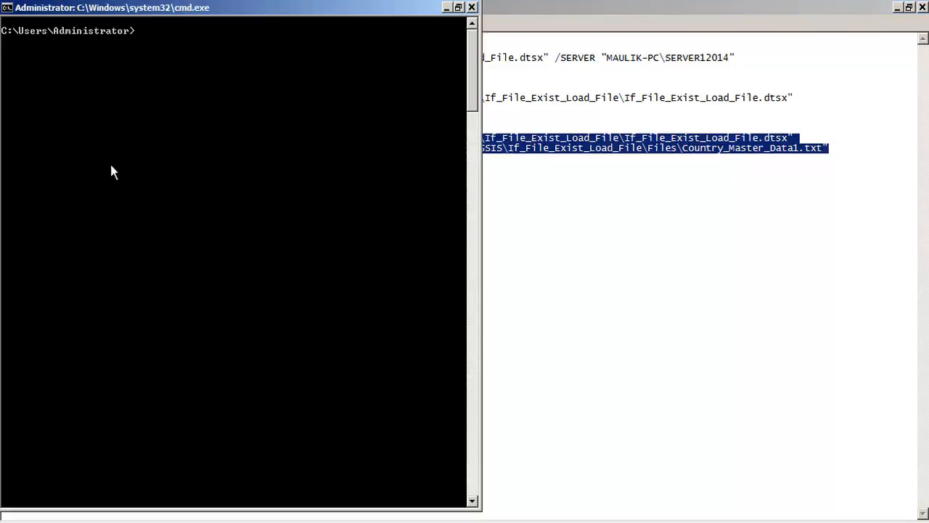
pyautogui.click(6, 8)
pyautogui.moveTo(43, 120)
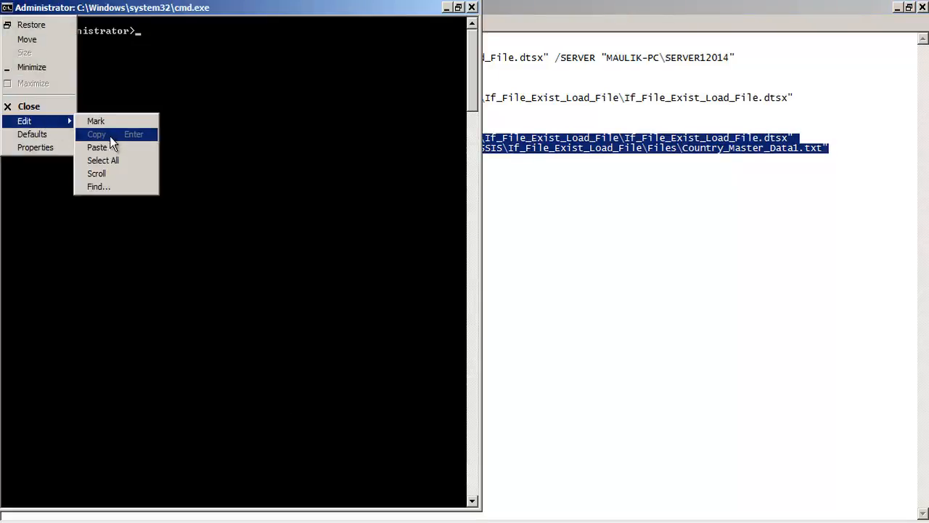
pyautogui.click(111, 145)
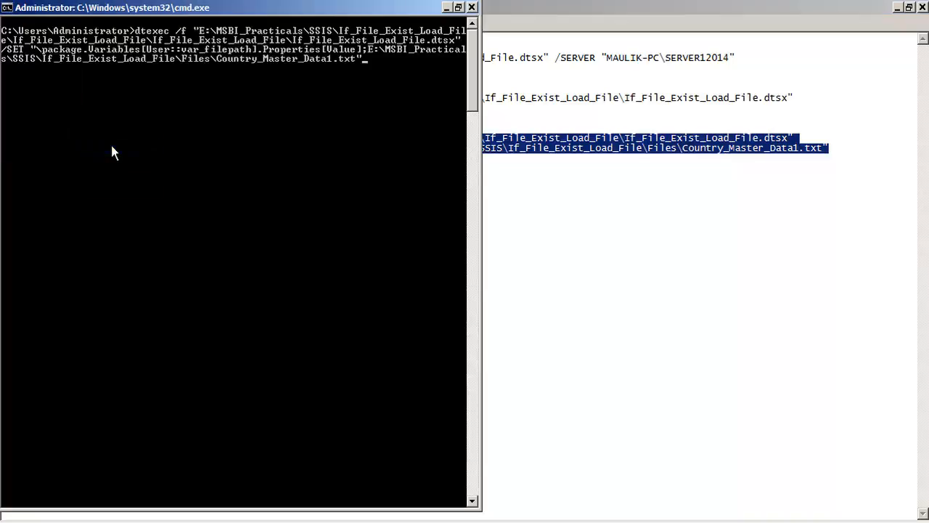
pyautogui.press('Return')
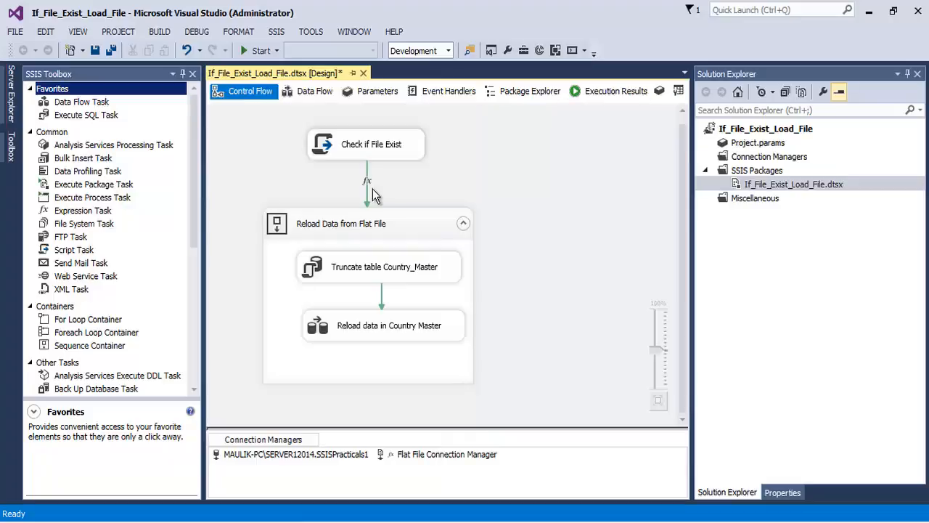
# - Review the package's control flow in Visual Studio and check the COUNTRY_MASTER query results in SQL Server Management Studio
pyautogui.click(386, 154)
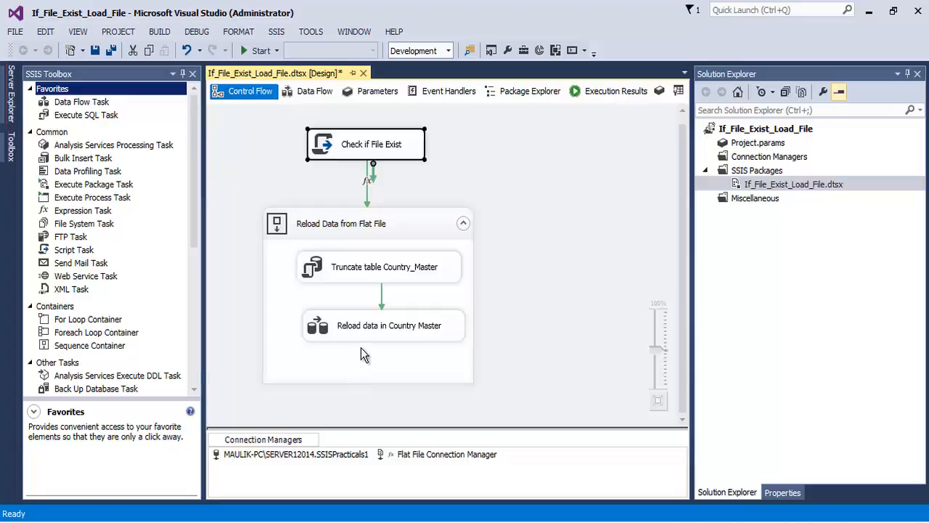
pyautogui.click(250, 521)
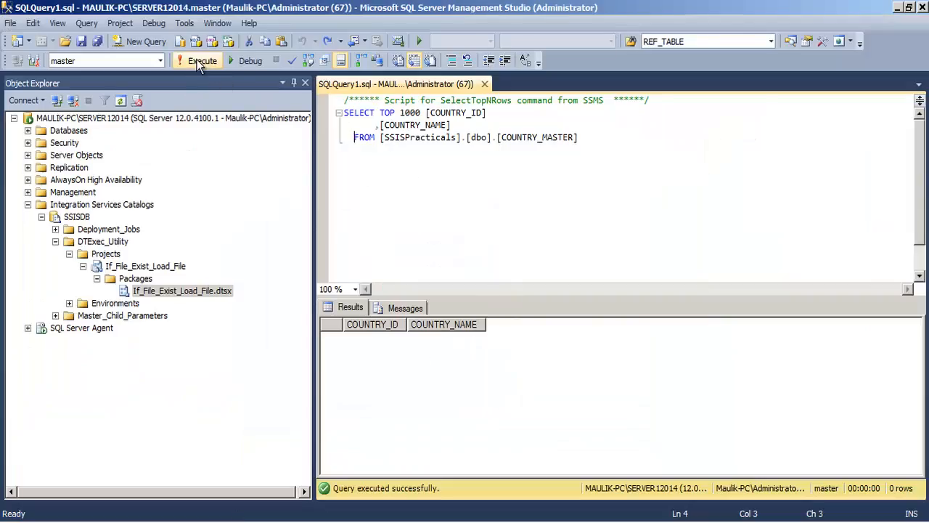
pyautogui.moveTo(599, 145); pyautogui.dragTo(327, 122)
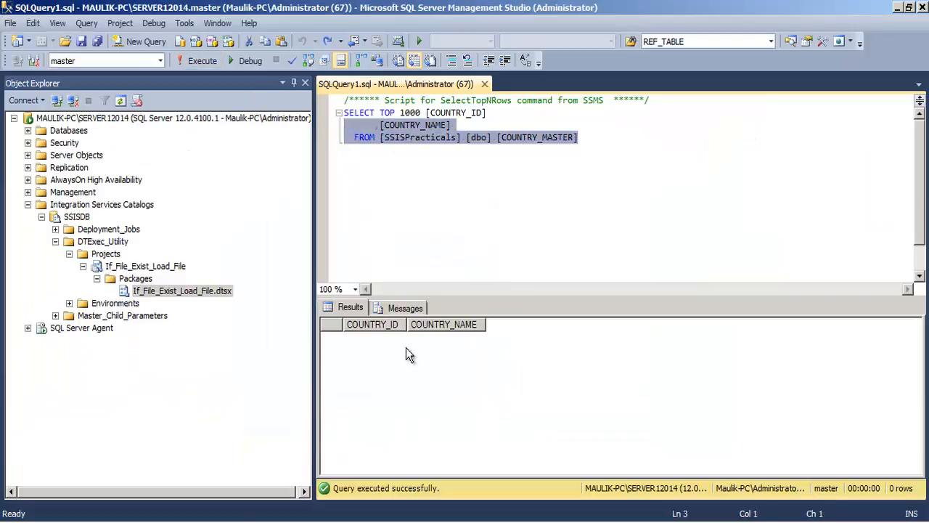
# - Return to the Command Prompt, recall the dtexec command, change the /SET file name to Country_Master_Data.txt and run it
pyautogui.click(357, 520)
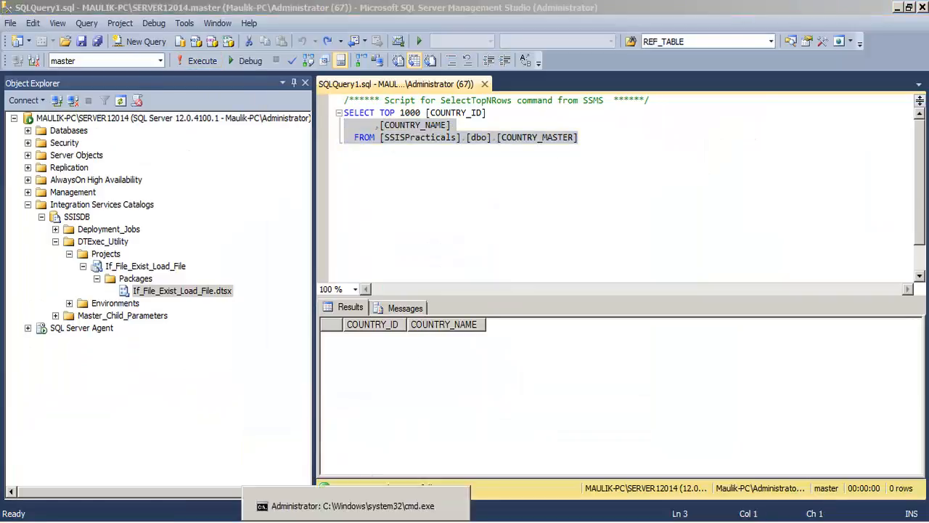
pyautogui.press('Up')
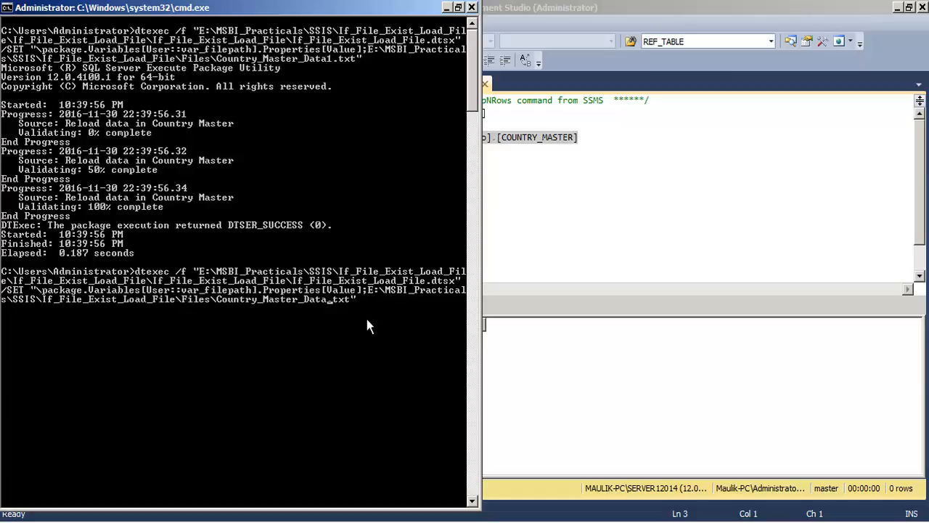
pyautogui.press('Return')
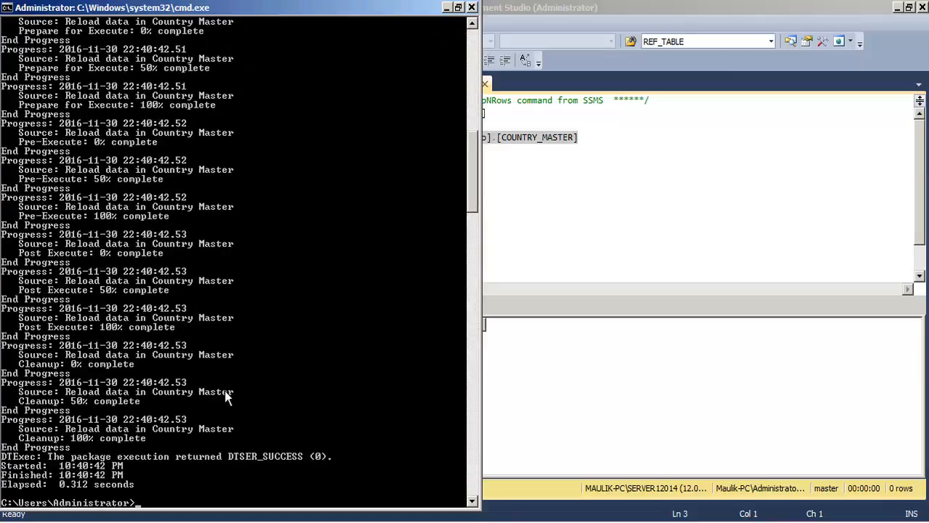
# - Switch to SQL Server Management Studio and execute the whole SELECT query to check COUNTRY_MASTER after the run
pyautogui.click(269, 520)
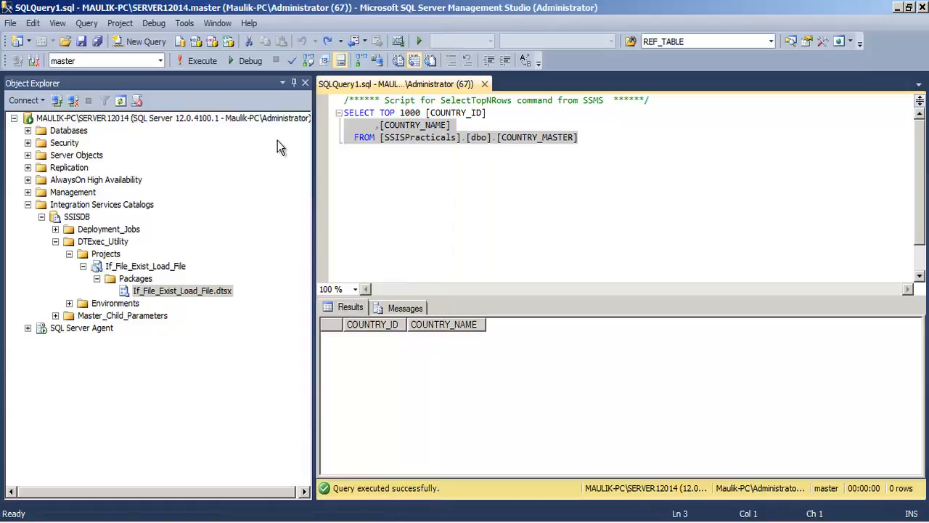
pyautogui.click(467, 137)
pyautogui.click(195, 61)
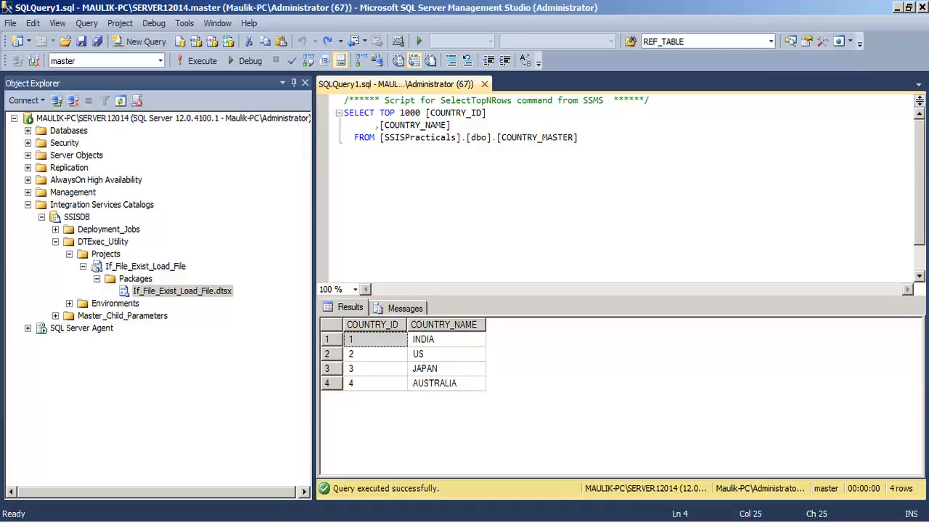
# - Review the /SET command in Notepad and the package's control flow in Visual Studio, leaving no task selected
pyautogui.click(293, 522)
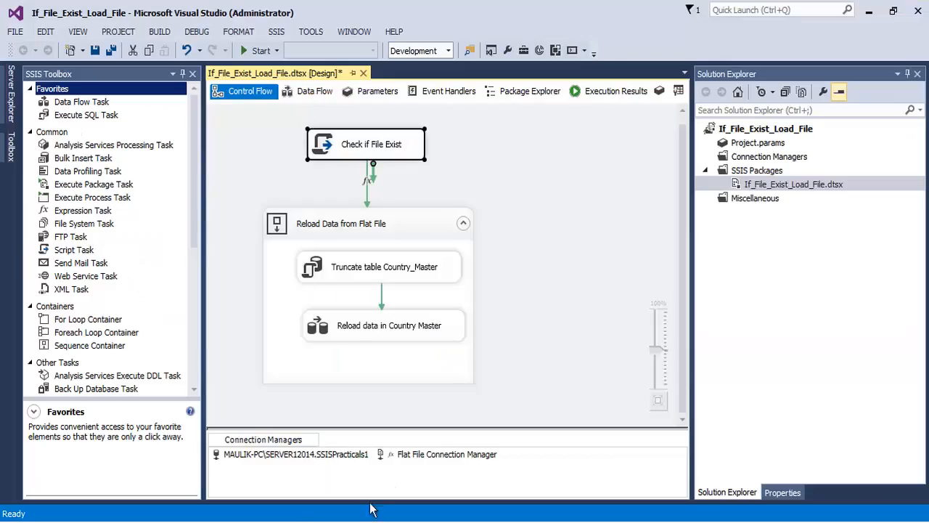
pyautogui.click(294, 520)
pyautogui.click(339, 149)
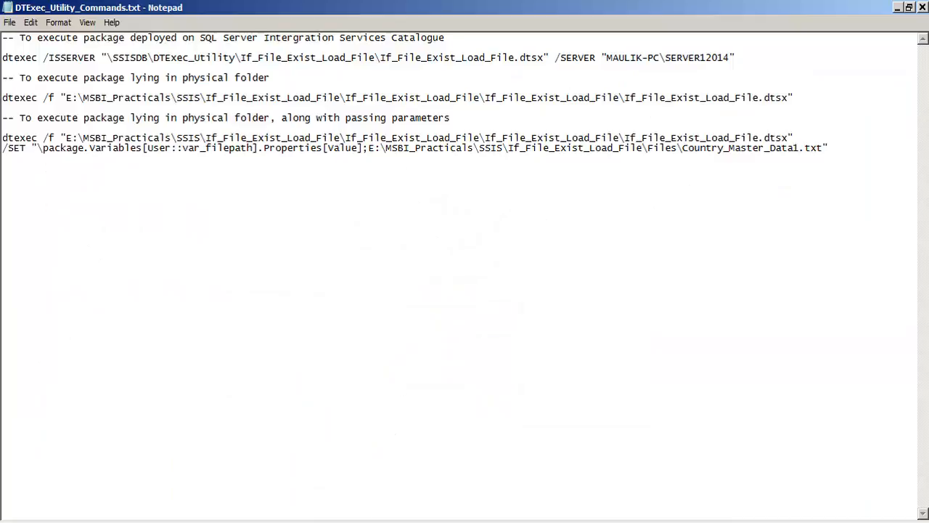
pyautogui.hotkey('alt', 'Tab')
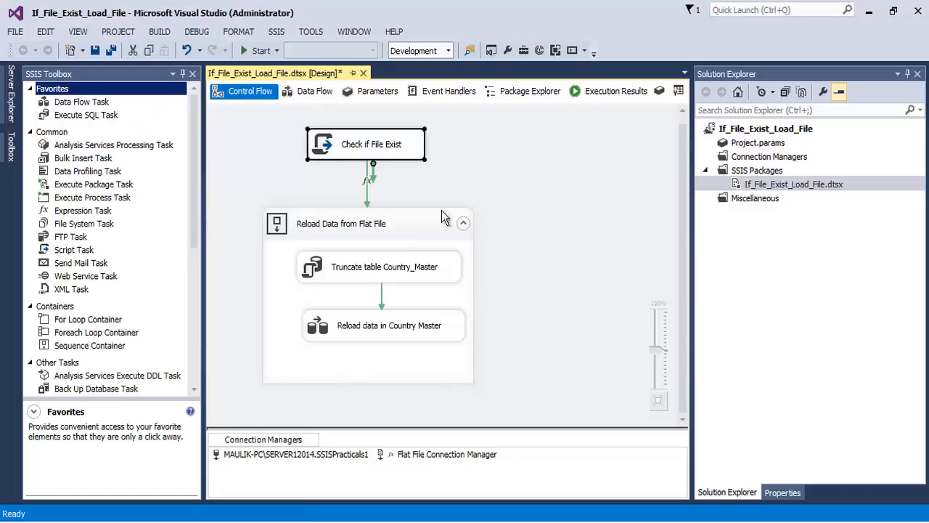
pyautogui.click(549, 219)
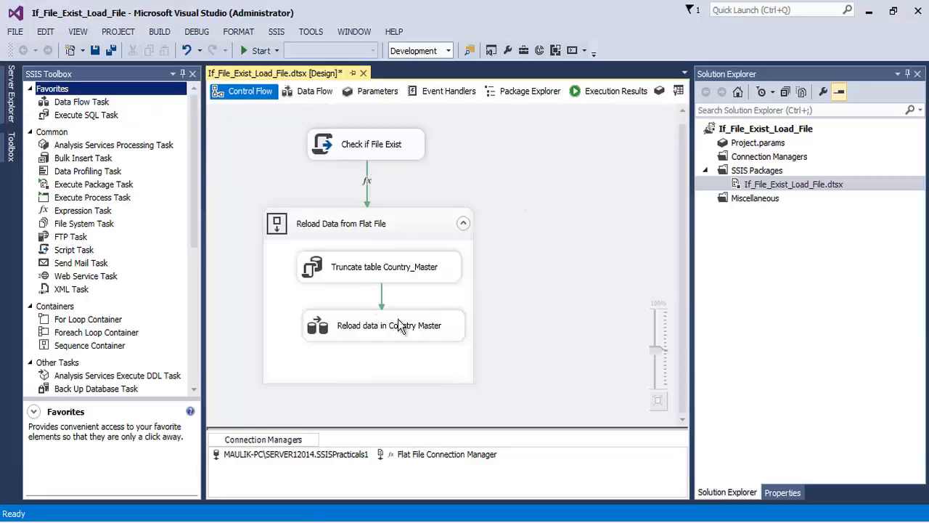